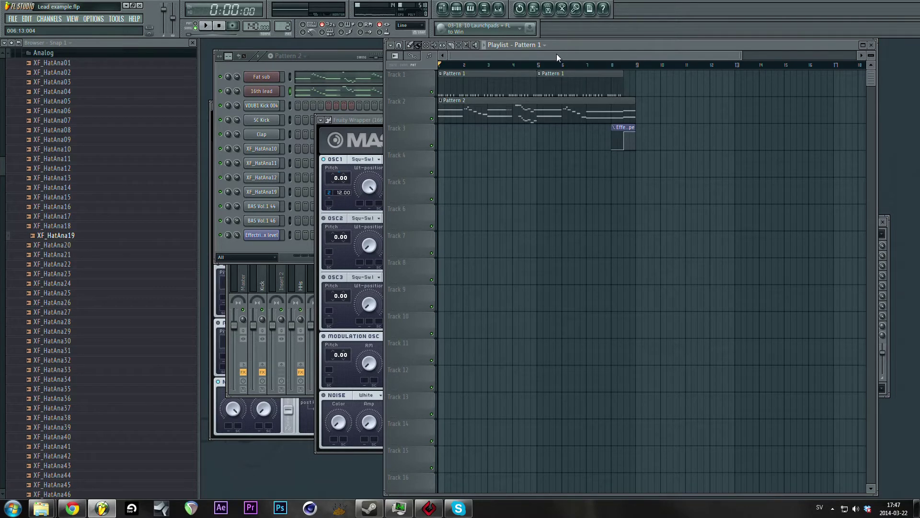
- Save the Lead example project
{"action": "left_click_drag", "start_coordinate": [557, 54], "coordinate": [583, 53]}
{"action": "left_click_drag", "start_coordinate": [578, 53], "coordinate": [578, 53]}
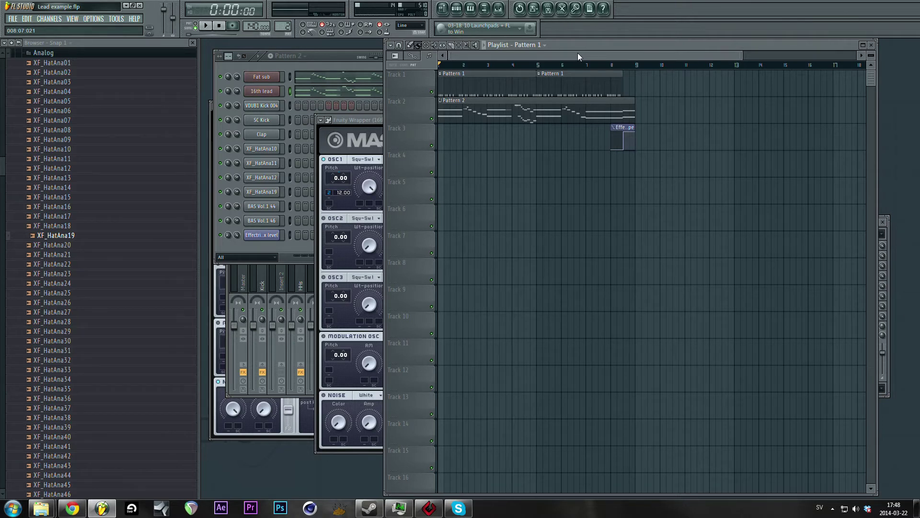
{"action": "key", "text": "ctrl+s"}
{"action": "left_click_drag", "start_coordinate": [577, 55], "coordinate": [562, 55]}
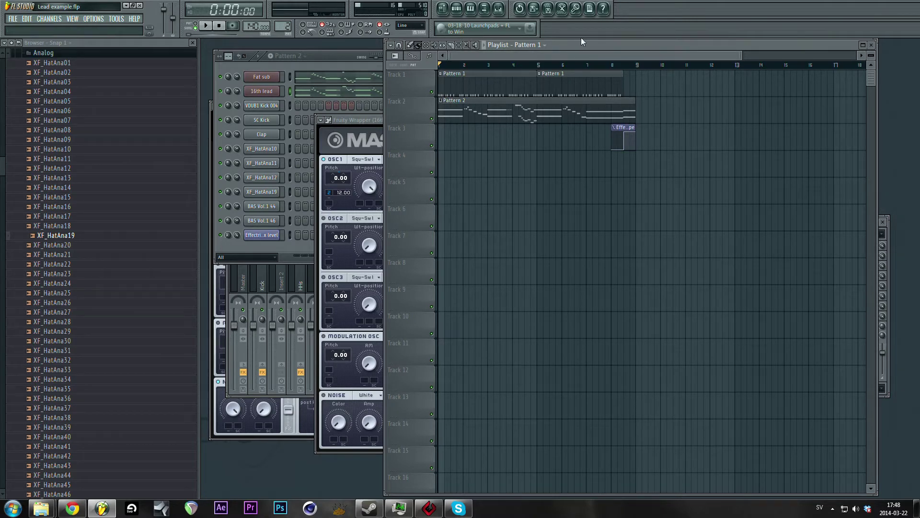
- Reposition and resize the Playlist window so it reaches the far edge and uncovers more of the Massive window
{"action": "left_click_drag", "start_coordinate": [580, 39], "coordinate": [580, 40]}
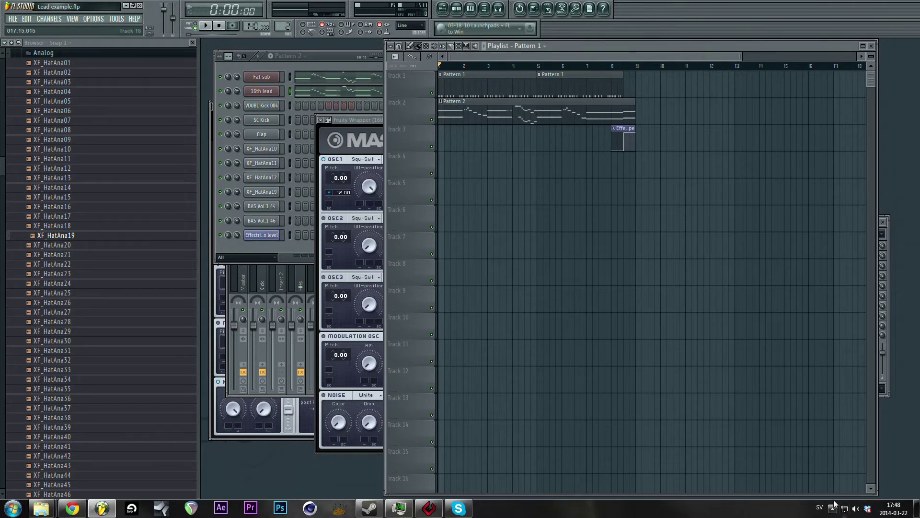
{"action": "left_click_drag", "start_coordinate": [876, 472], "coordinate": [867, 472]}
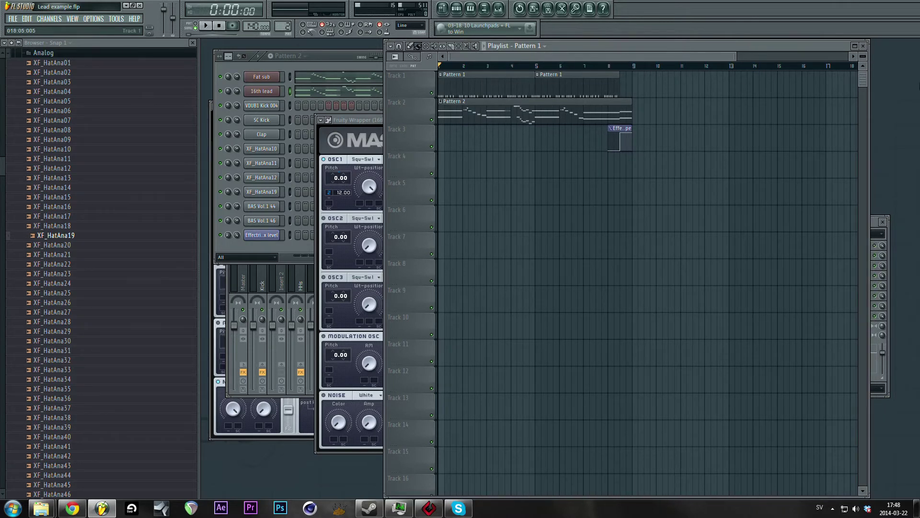
{"action": "left_click_drag", "start_coordinate": [869, 96], "coordinate": [918, 96]}
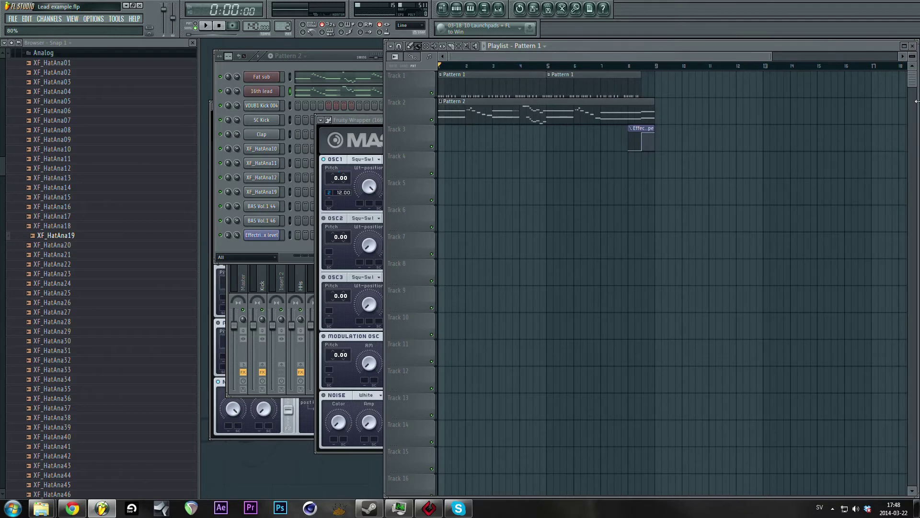
{"action": "left_click_drag", "start_coordinate": [385, 168], "coordinate": [442, 171]}
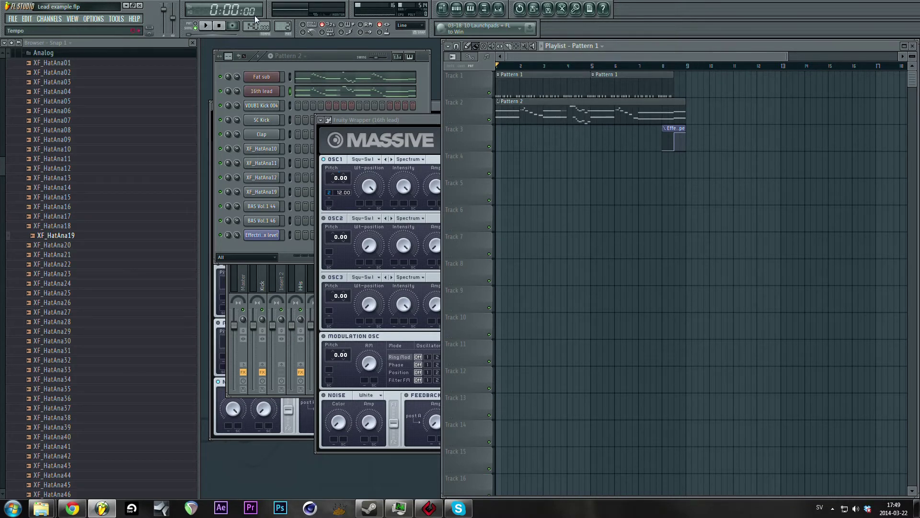
- Play the arrangement from the beginning, bringing up the 16th lead's Massive window during playback, and stop it
{"action": "left_click", "coordinate": [206, 27]}
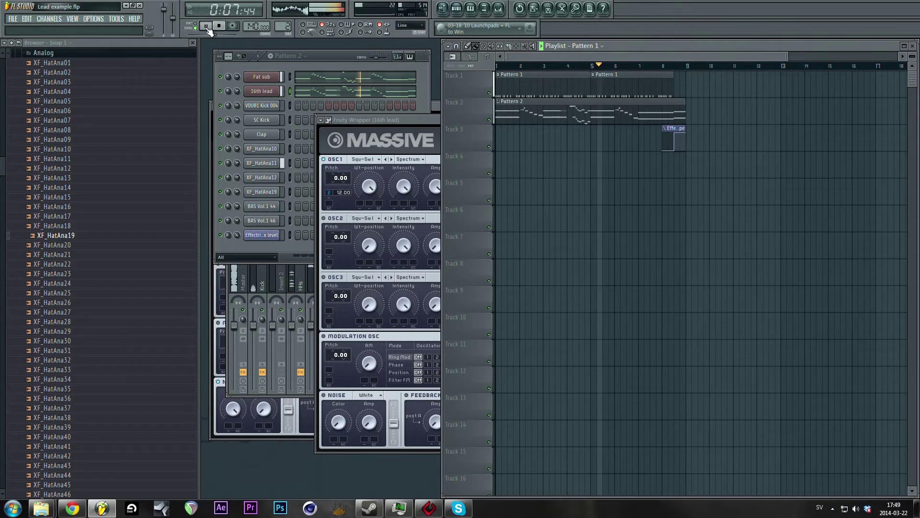
{"action": "left_click", "coordinate": [416, 120]}
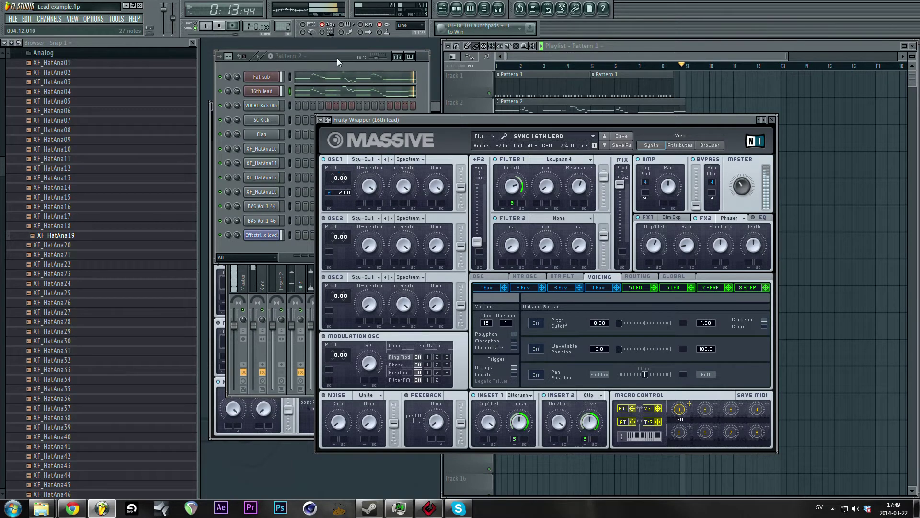
{"action": "left_click", "coordinate": [611, 53]}
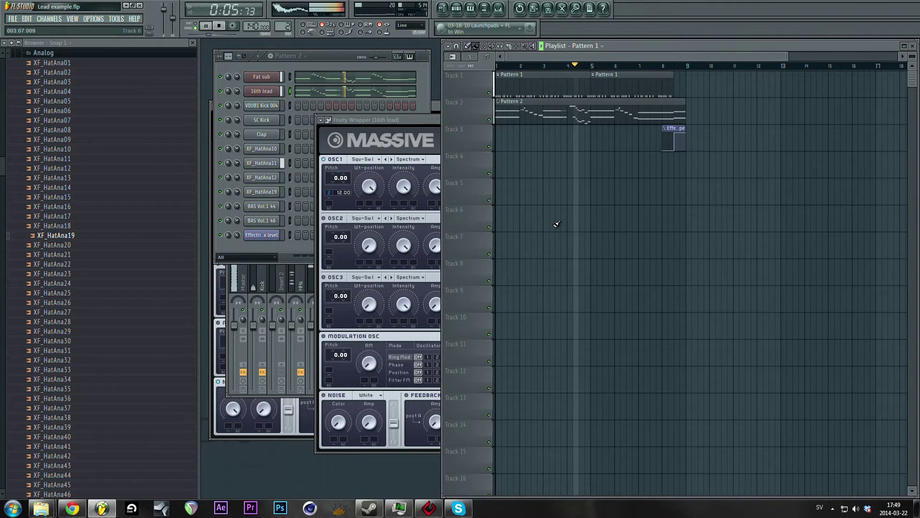
{"action": "key", "text": "space"}
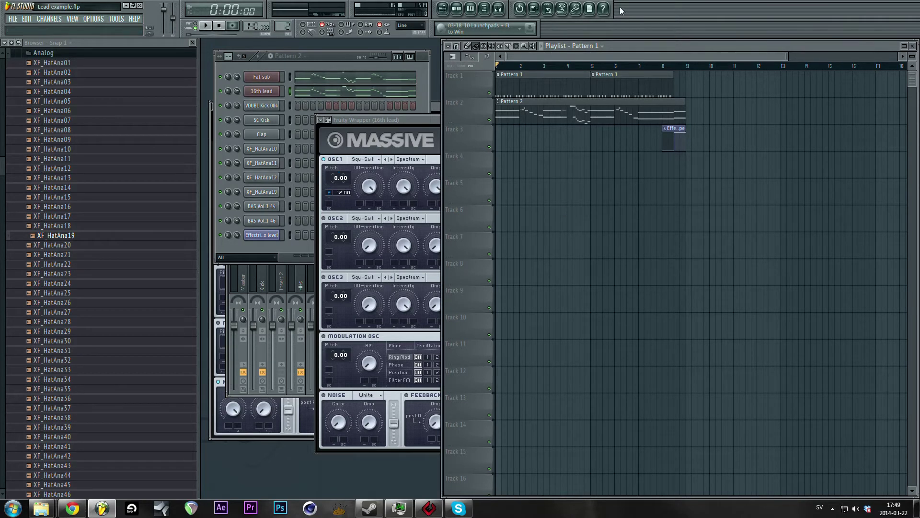
- Play the end of the arrangement from bar 8, where the Effectrix automation clip sits, and stop
{"action": "left_click", "coordinate": [664, 68]}
{"action": "key", "text": "space"}
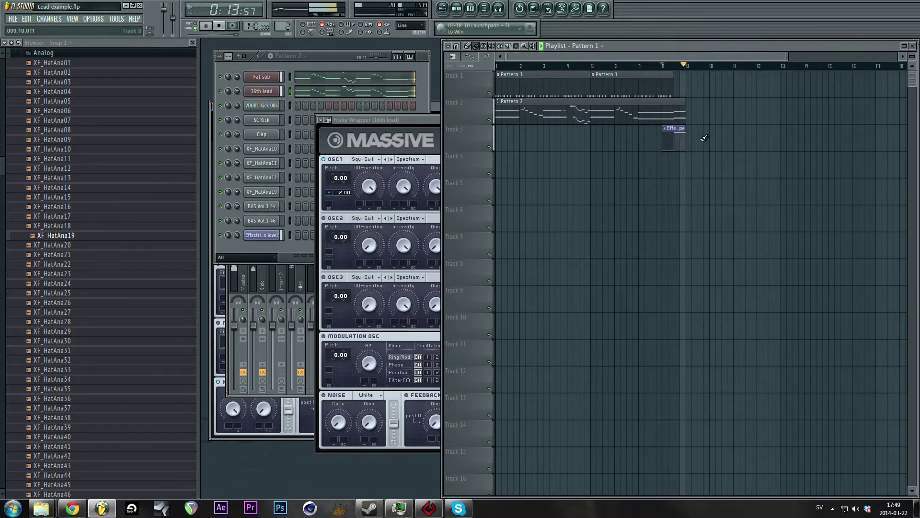
{"action": "key", "text": "space"}
- Open the mixer and compare the effects and routing of the 16th lead, Fat sub and SIDECHAIN tracks
{"action": "left_click", "coordinate": [499, 8]}
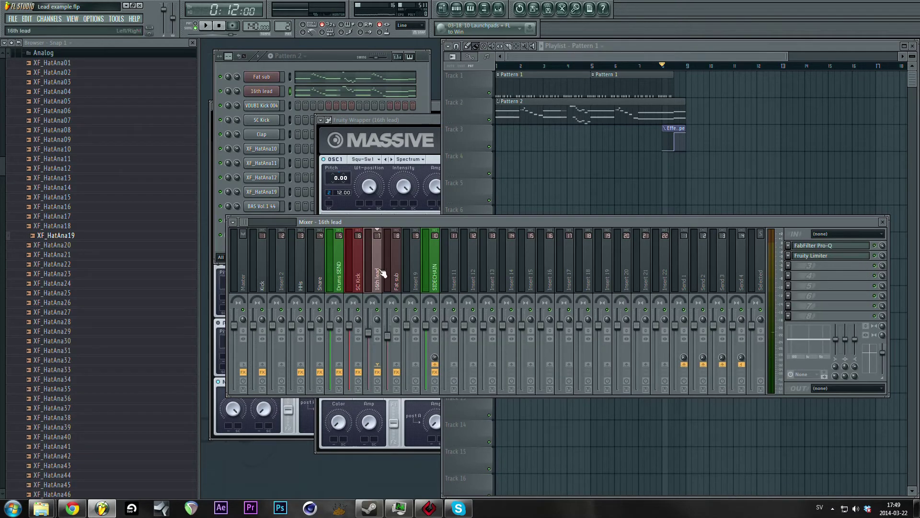
{"action": "left_click", "coordinate": [432, 278]}
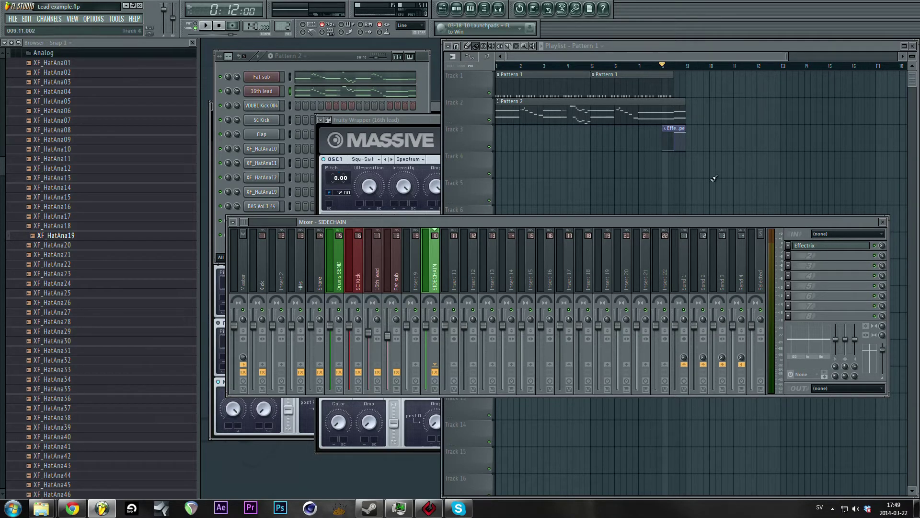
{"action": "left_click", "coordinate": [400, 284]}
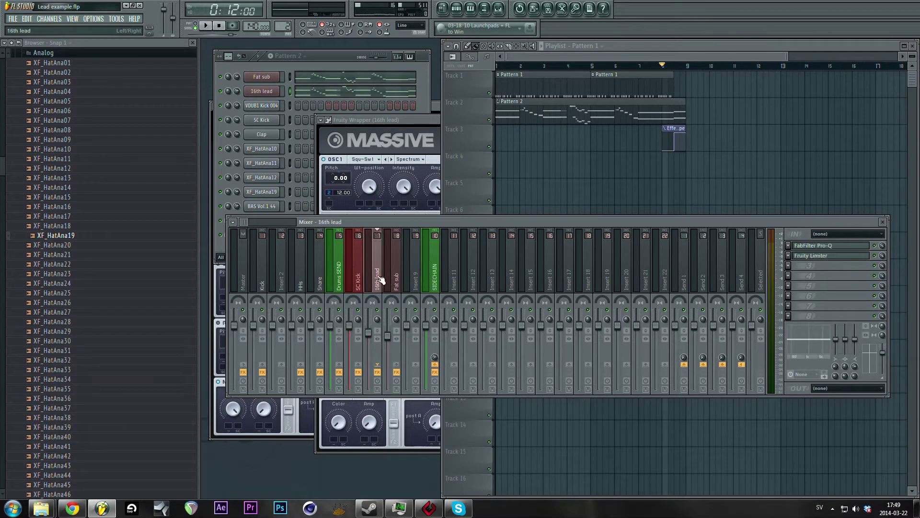
{"action": "left_click", "coordinate": [437, 277]}
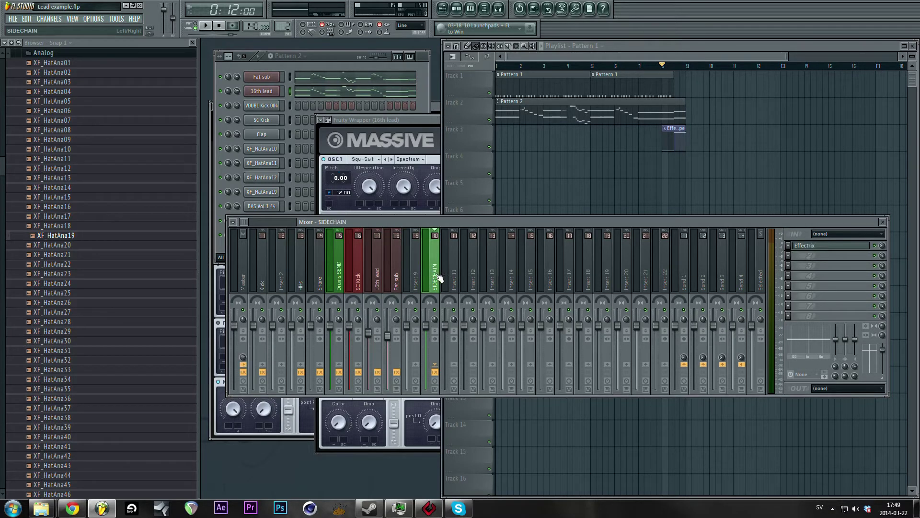
{"action": "left_click", "coordinate": [381, 282]}
{"action": "left_click", "coordinate": [406, 284]}
{"action": "left_click", "coordinate": [395, 287]}
{"action": "left_click", "coordinate": [382, 287]}
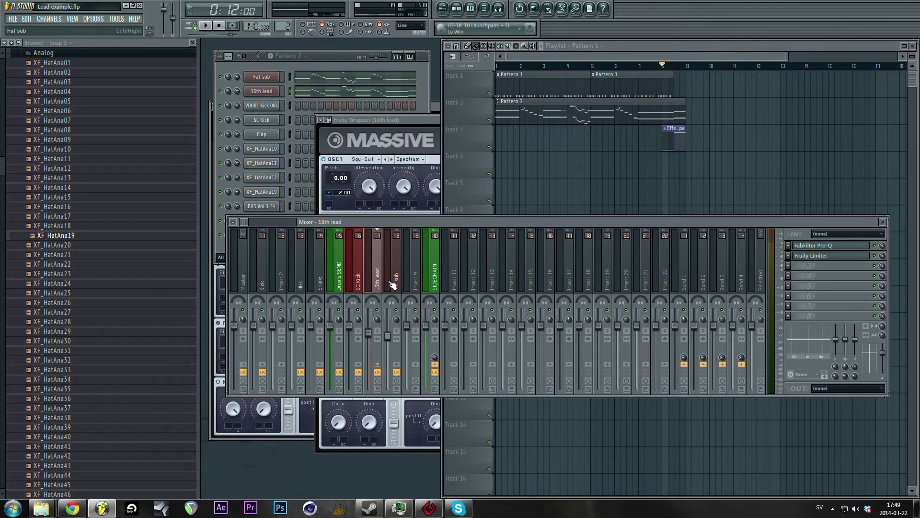
{"action": "left_click", "coordinate": [436, 279]}
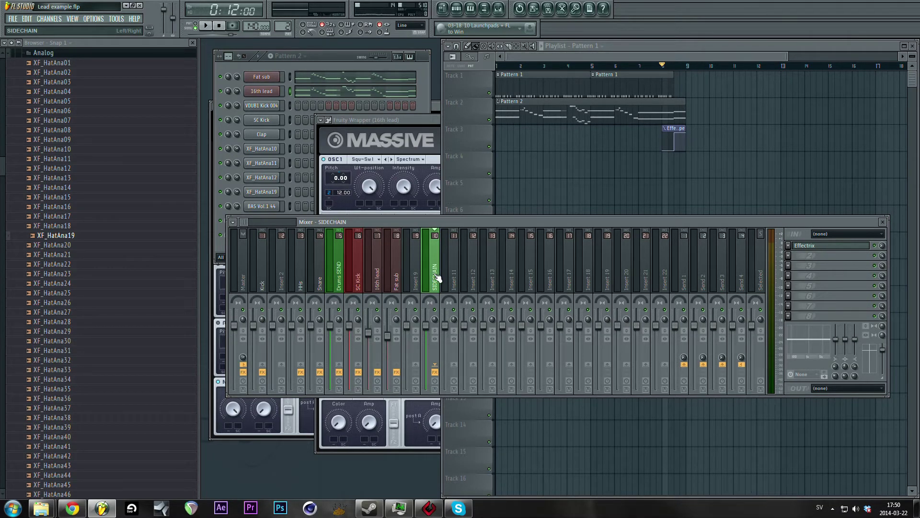
- Open Effectrix on the SIDECHAIN track and inspect its stutter pattern
{"action": "left_click", "coordinate": [825, 250]}
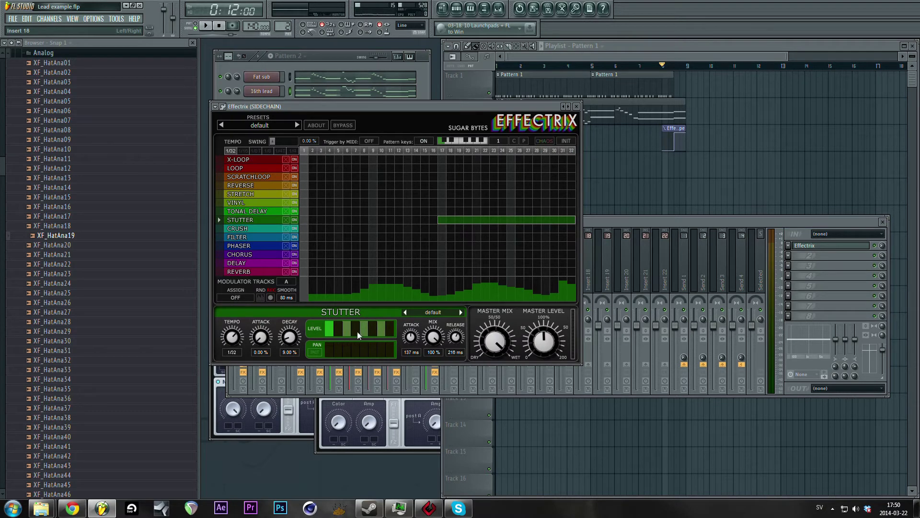
{"action": "left_click", "coordinate": [577, 106]}
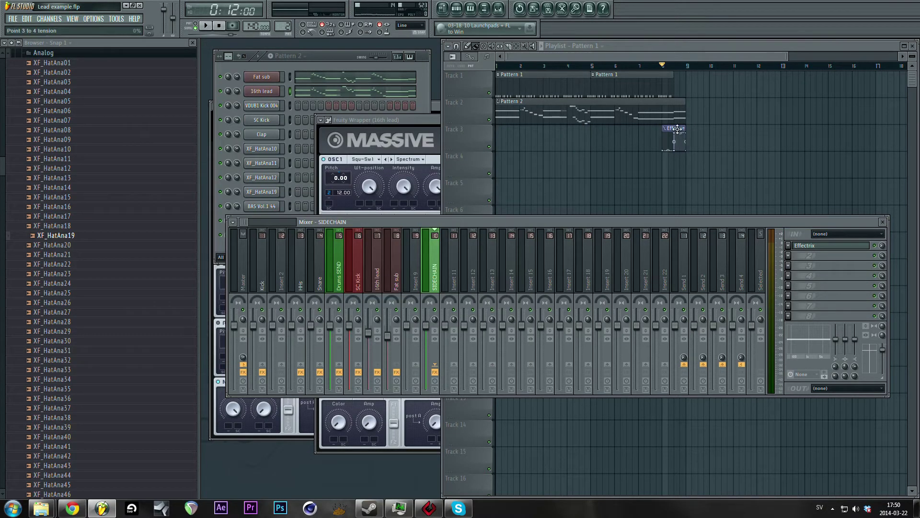
{"action": "left_click", "coordinate": [813, 250]}
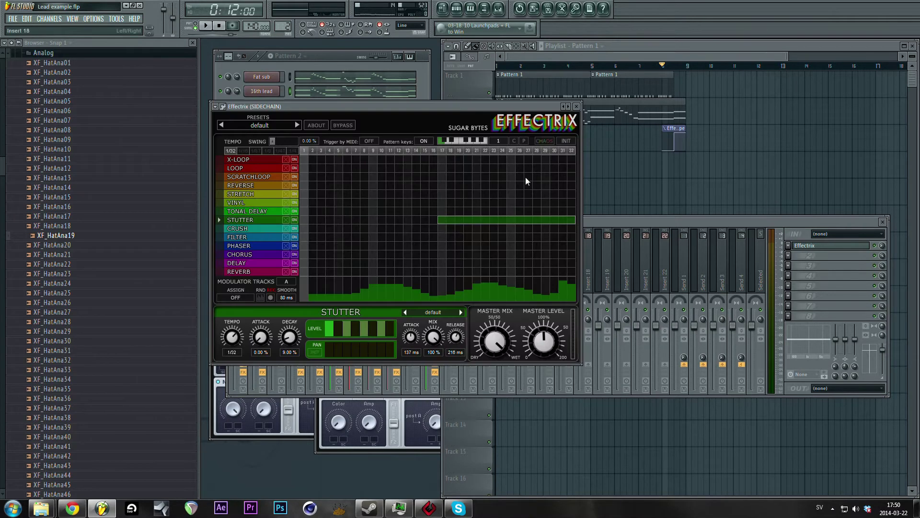
- Play the arrangement from bar 7 while watching the Effectrix sequencer, and stop playback
{"action": "left_click", "coordinate": [648, 66]}
{"action": "key", "text": "space"}
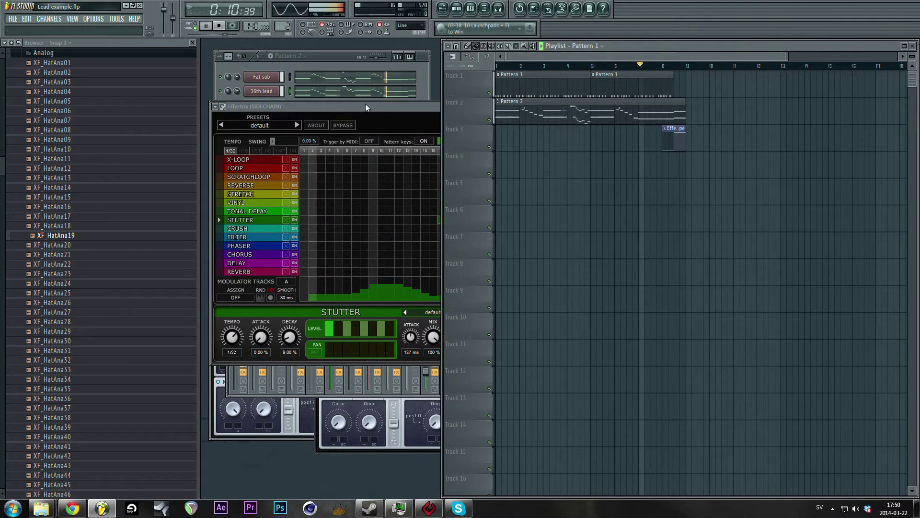
{"action": "left_click", "coordinate": [365, 105]}
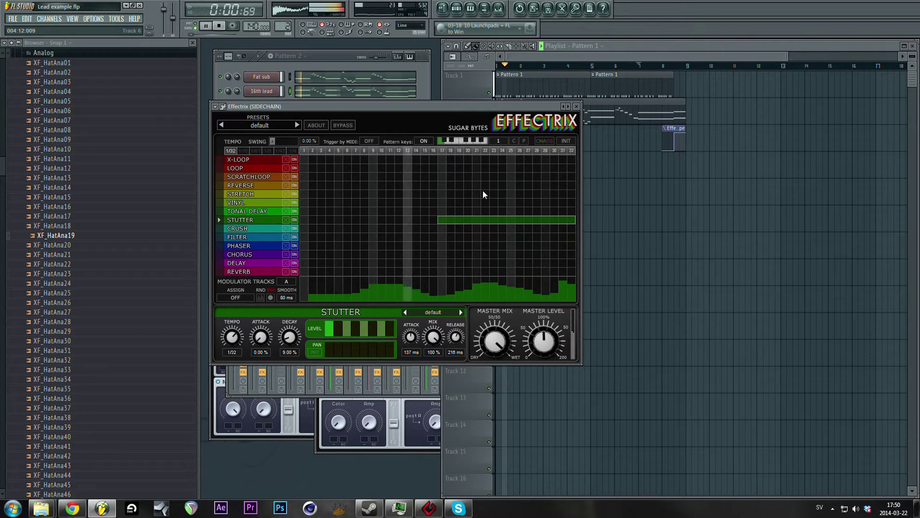
{"action": "key", "text": "space"}
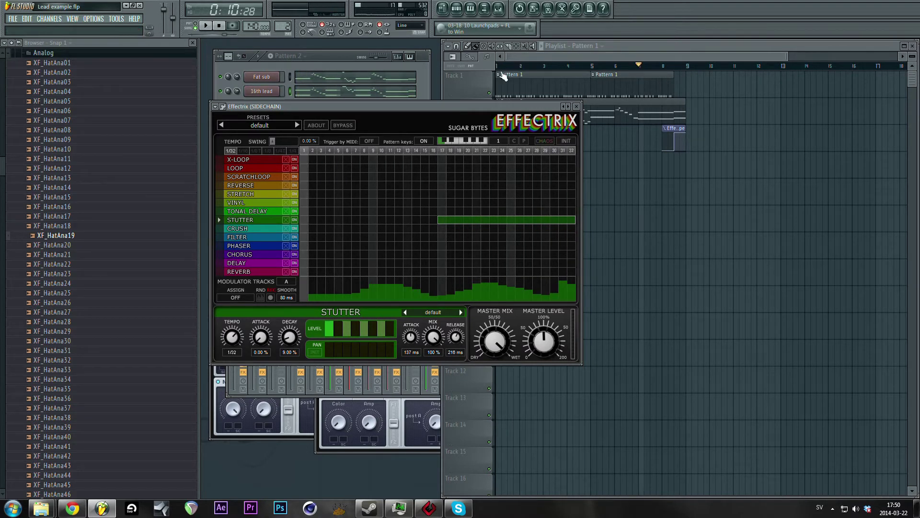
- Close the Effectrix window and bring the Pattern 2 channel rack to the front
{"action": "left_click", "coordinate": [557, 57]}
{"action": "left_click", "coordinate": [419, 103]}
{"action": "left_click", "coordinate": [577, 106]}
{"action": "left_click", "coordinate": [341, 59]}
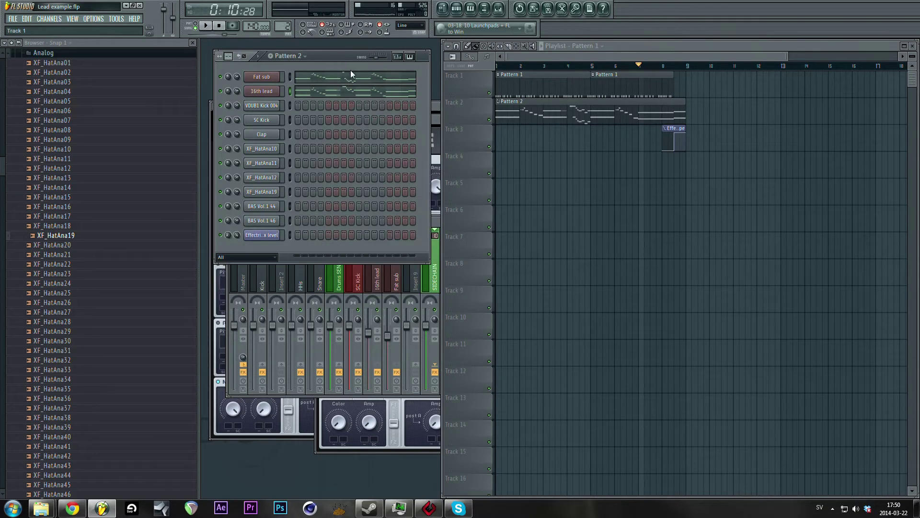
{"action": "left_click", "coordinate": [433, 121]}
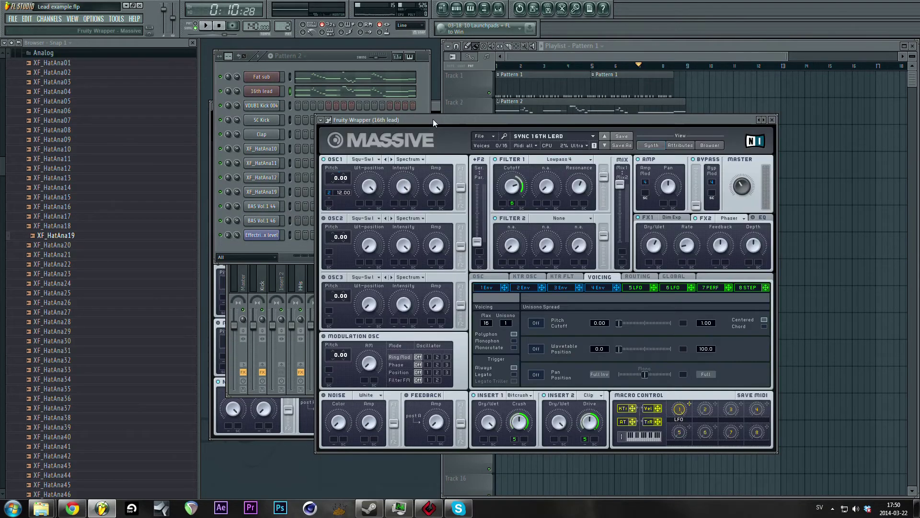
{"action": "left_click", "coordinate": [580, 56]}
{"action": "left_click", "coordinate": [327, 62]}
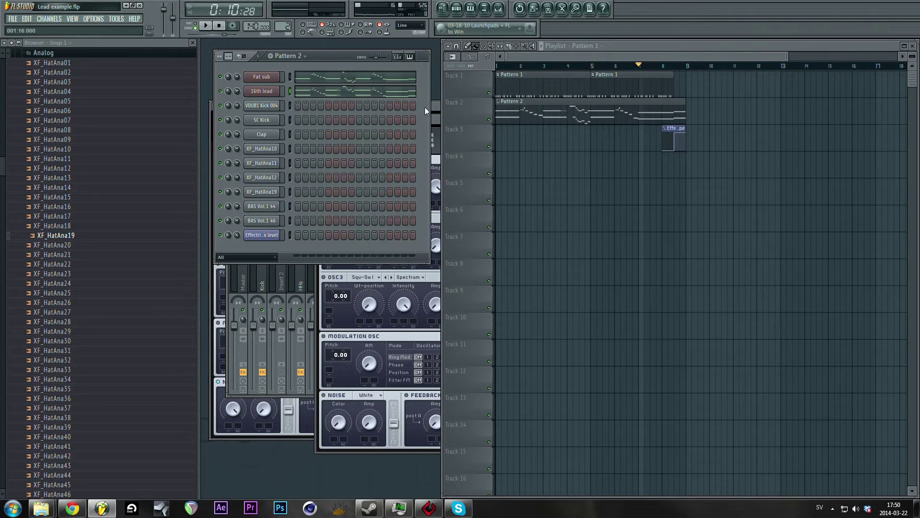
{"action": "left_click", "coordinate": [433, 120]}
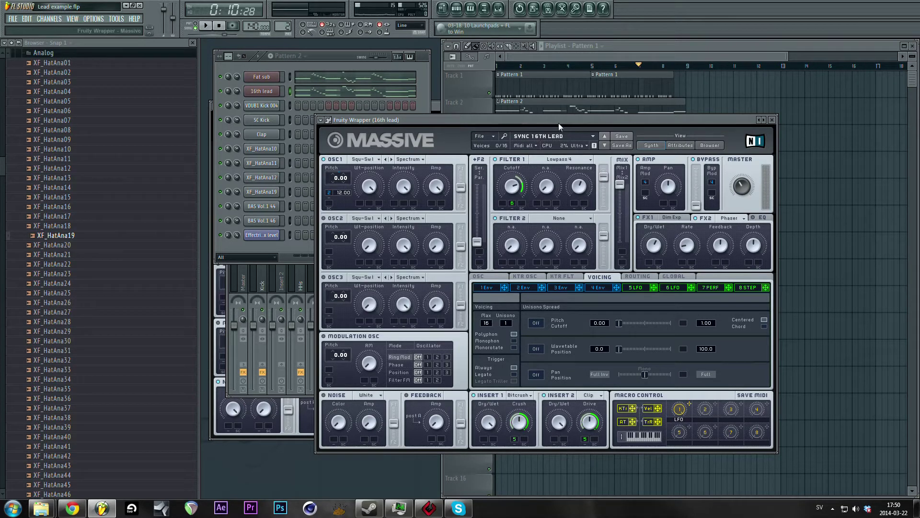
{"action": "left_click", "coordinate": [339, 55]}
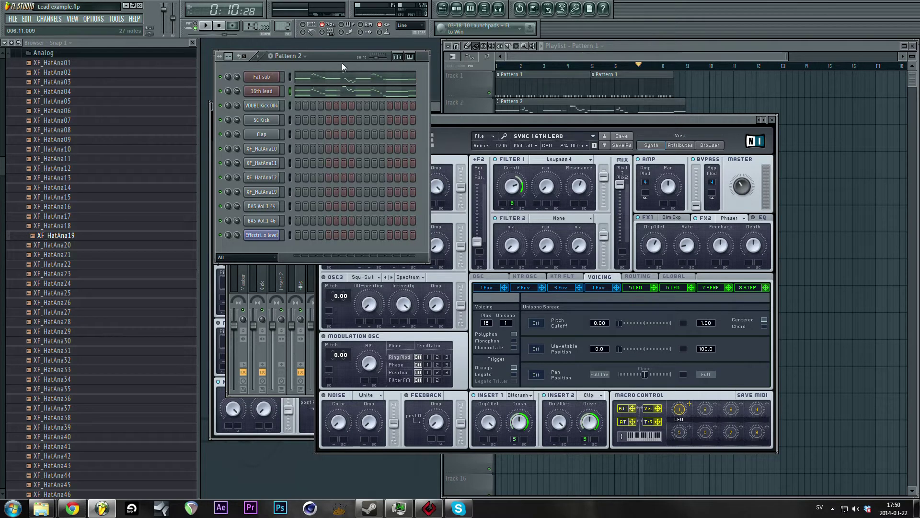
- Look through the Routing, KTR FLT and Voicing settings of the 16th lead in Massive
{"action": "left_click", "coordinate": [626, 278]}
{"action": "left_click", "coordinate": [585, 276]}
{"action": "left_click", "coordinate": [564, 277]}
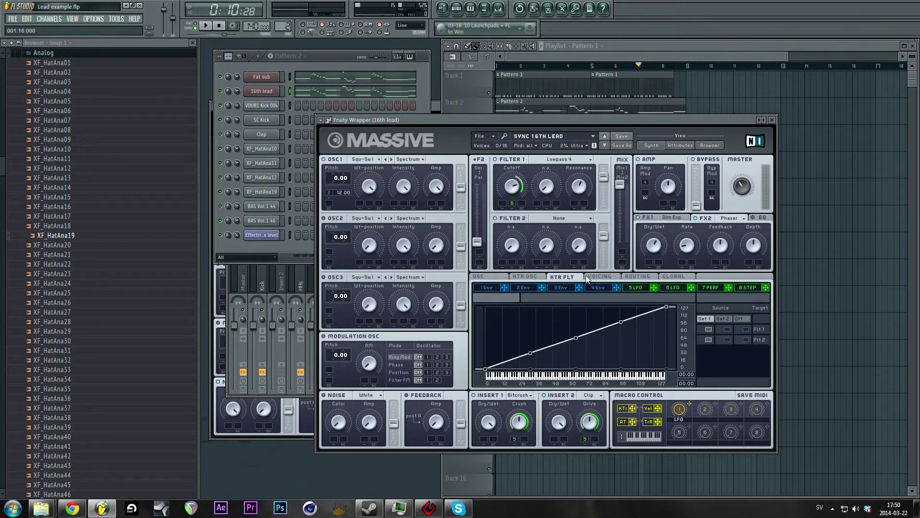
{"action": "left_click", "coordinate": [590, 278]}
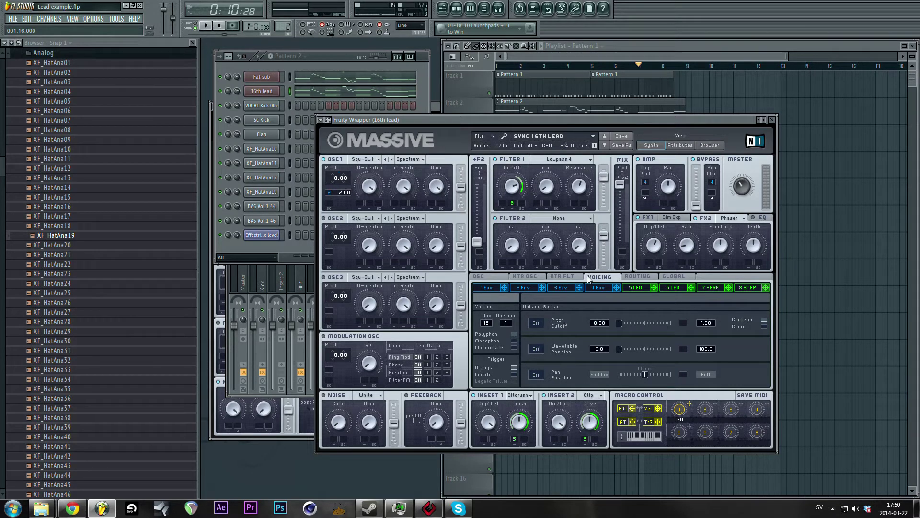
- Play Pattern 2 on its own to hear the 16th lead, and stop playback
{"action": "left_click", "coordinate": [324, 58]}
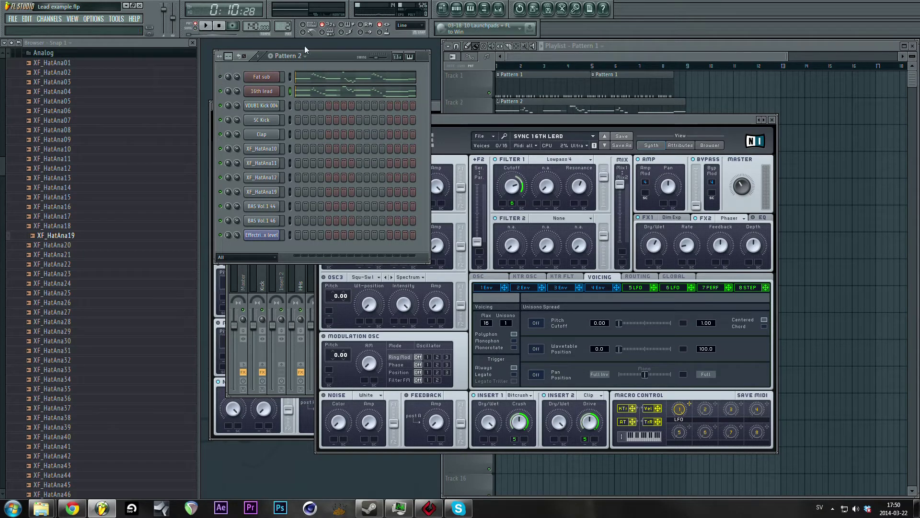
{"action": "key", "text": "space"}
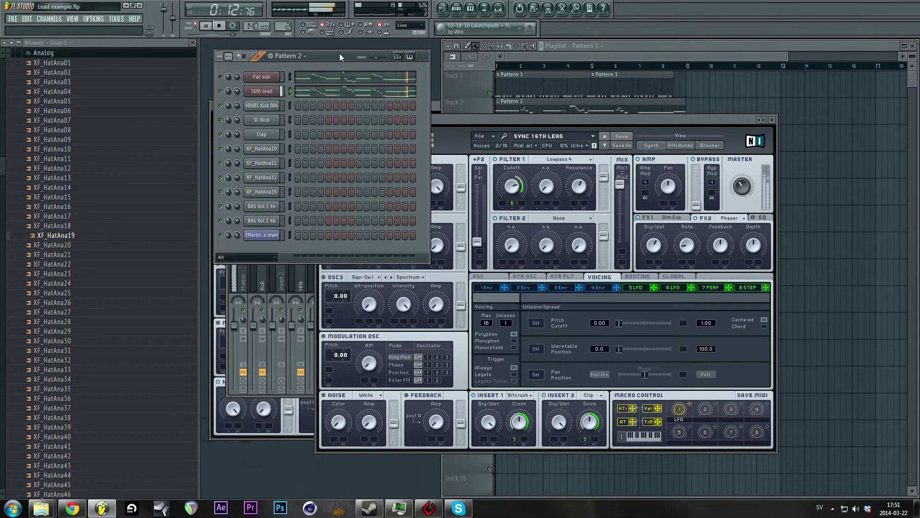
{"action": "key", "text": "space"}
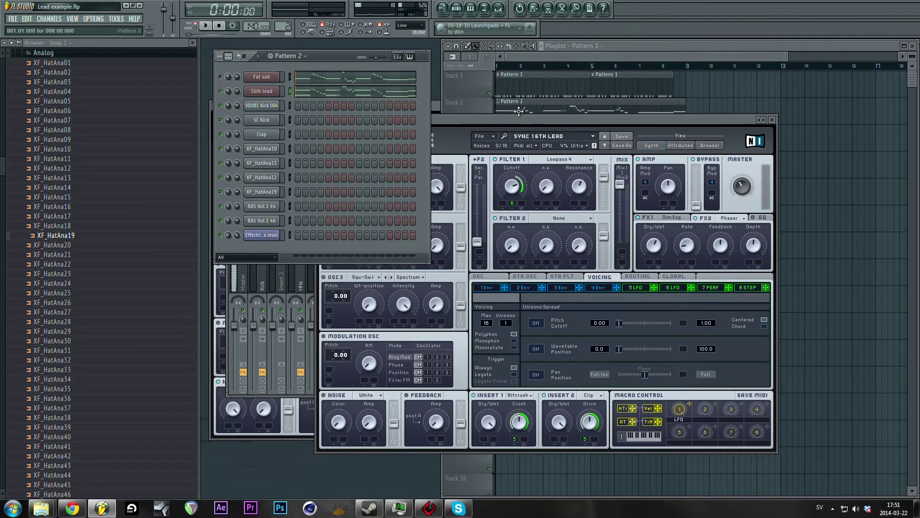
- Insert a new Massive channel above the 16th lead in Pattern 2
{"action": "left_click", "coordinate": [518, 120]}
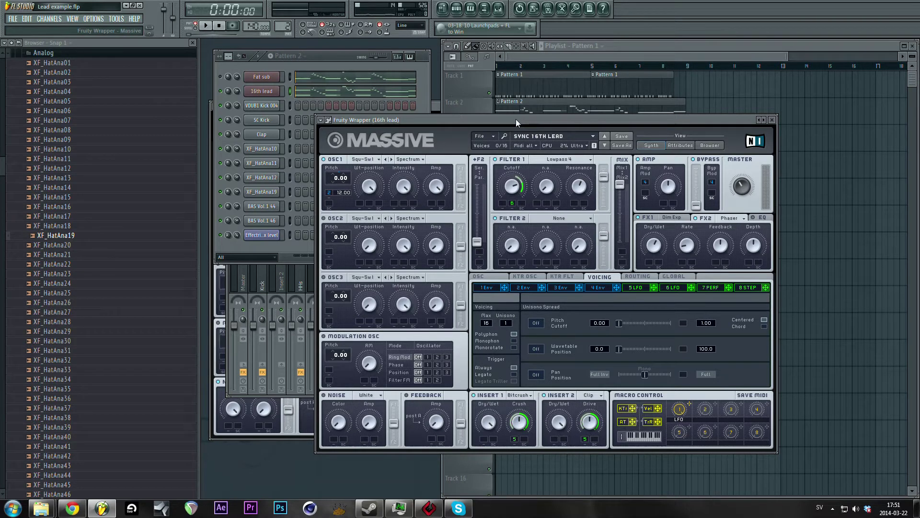
{"action": "right_click", "coordinate": [281, 89]}
{"action": "mouse_move", "coordinate": [326, 183]}
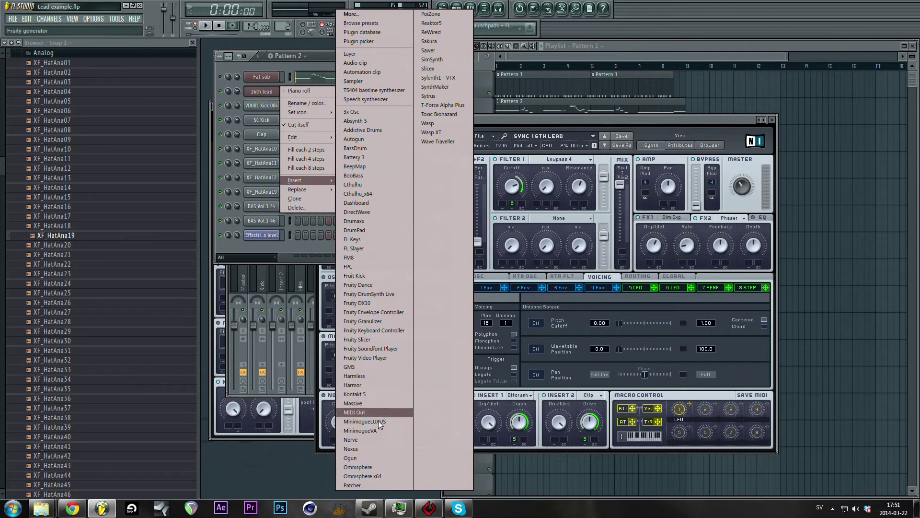
{"action": "left_click", "coordinate": [353, 403]}
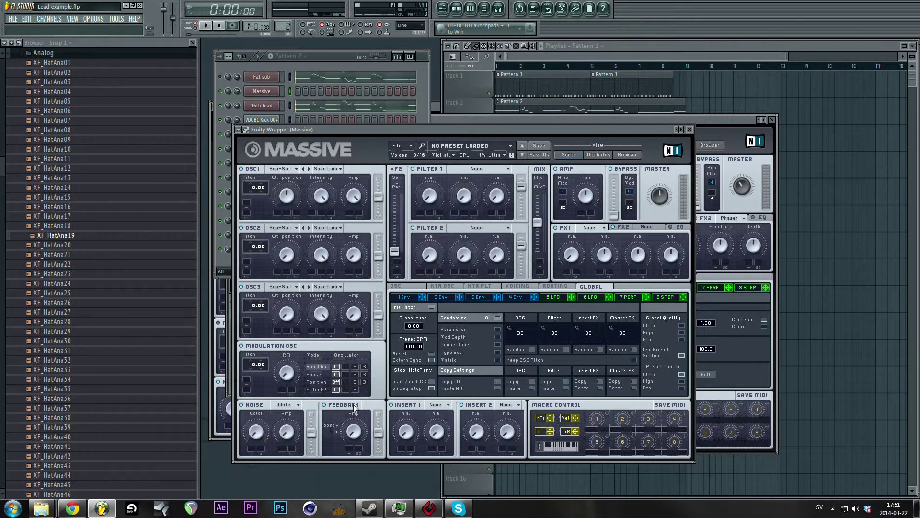
- Load the preset Sync 16th lead.nmsv into the new Massive channel
{"action": "left_click", "coordinate": [405, 146]}
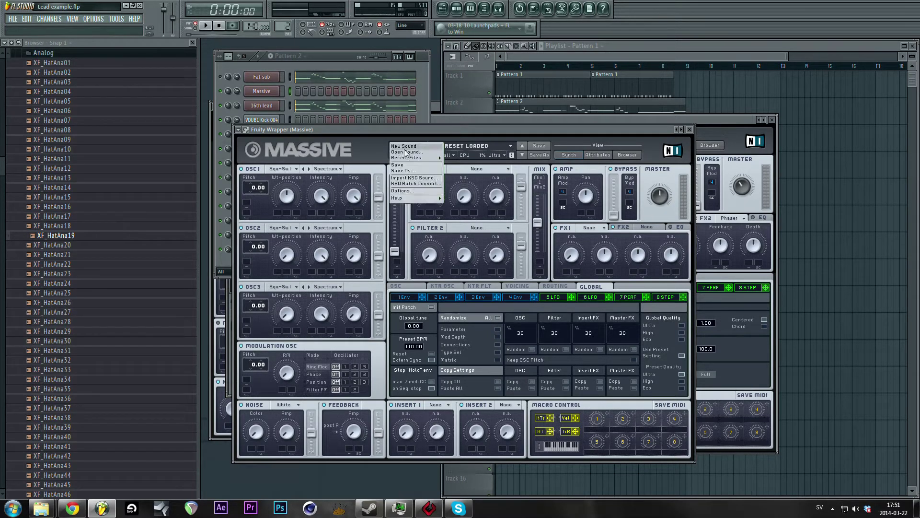
{"action": "left_click", "coordinate": [408, 152]}
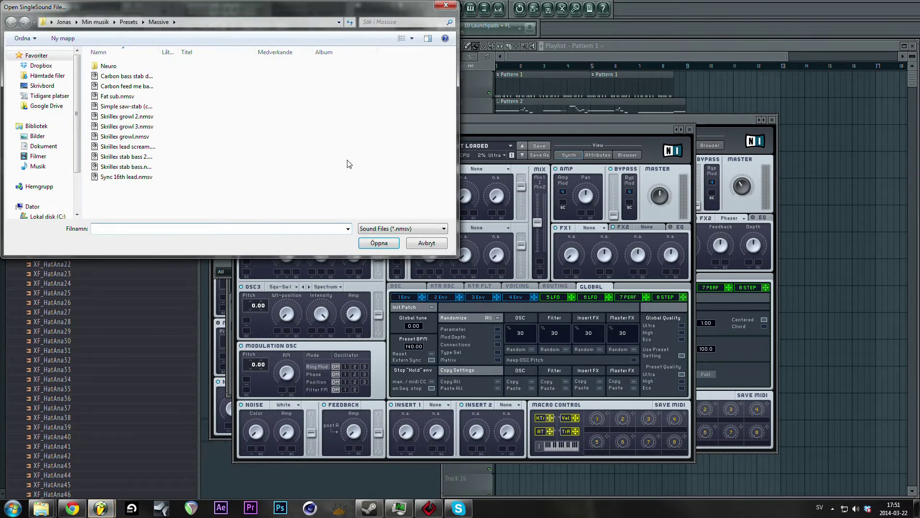
{"action": "double_click", "coordinate": [126, 177]}
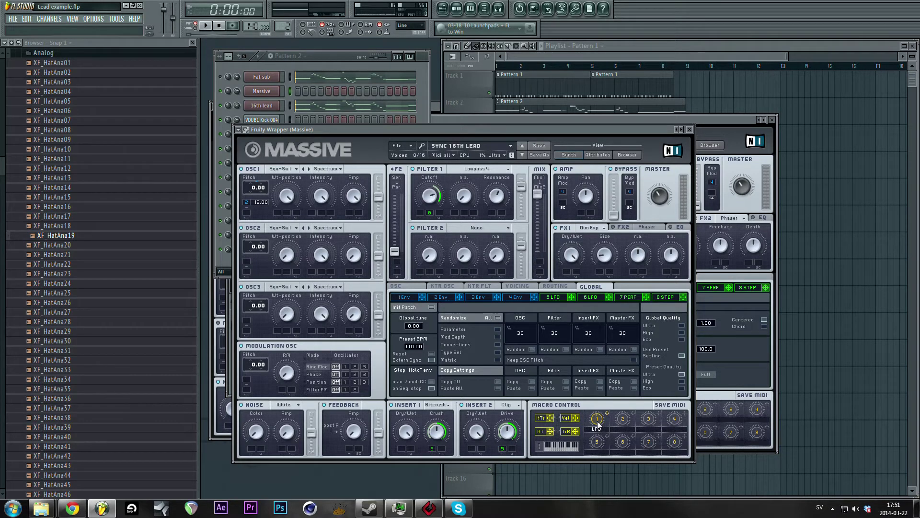
- Remove the LFO modulation from the Filter 1 cutoff and lengthen the decay of envelope 2 in the new Massive
{"action": "right_click", "coordinate": [423, 212]}
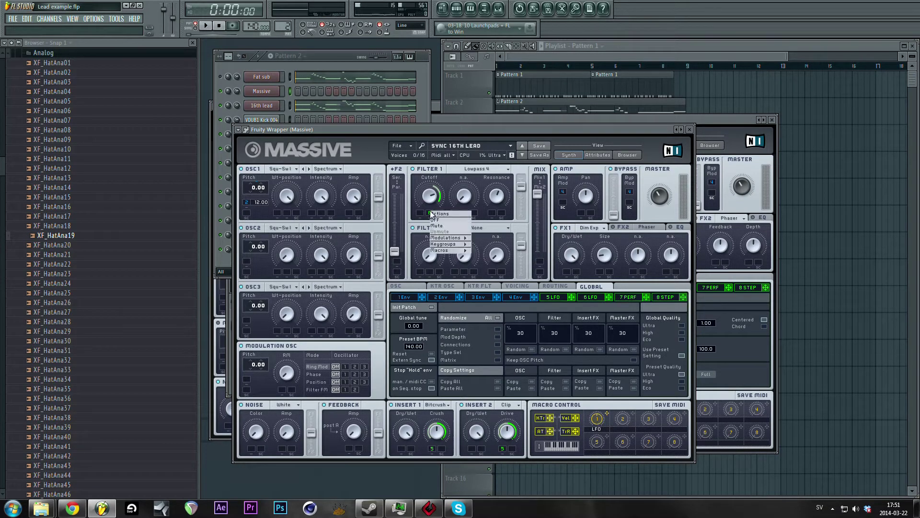
{"action": "left_click", "coordinate": [444, 218]}
{"action": "left_click", "coordinate": [441, 297]}
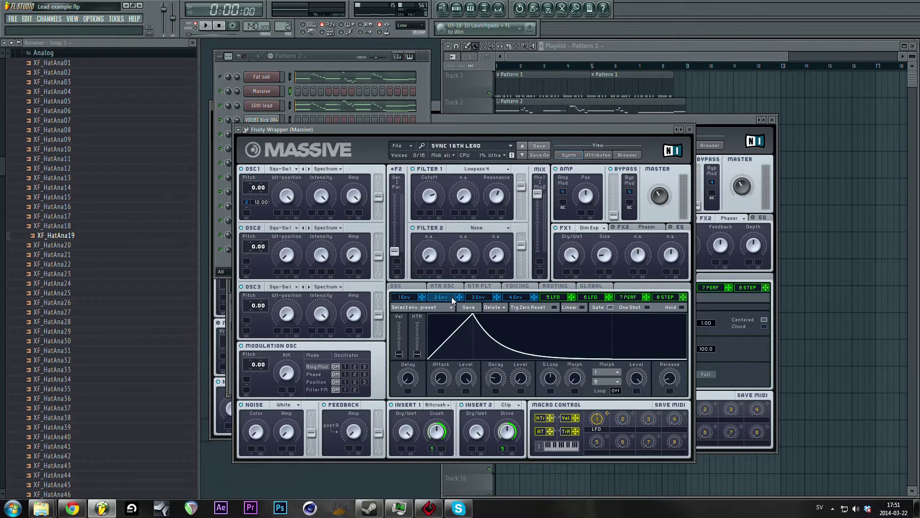
{"action": "left_click_drag", "start_coordinate": [526, 383], "coordinate": [498, 360]}
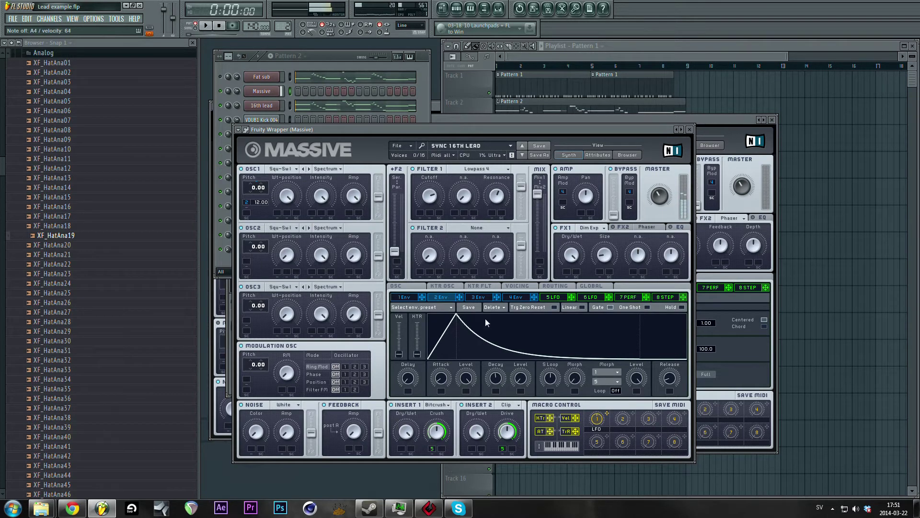
- Set Filter 1 of the new Massive to None and lower the Mix fader to about the middle
{"action": "left_click", "coordinate": [486, 170]}
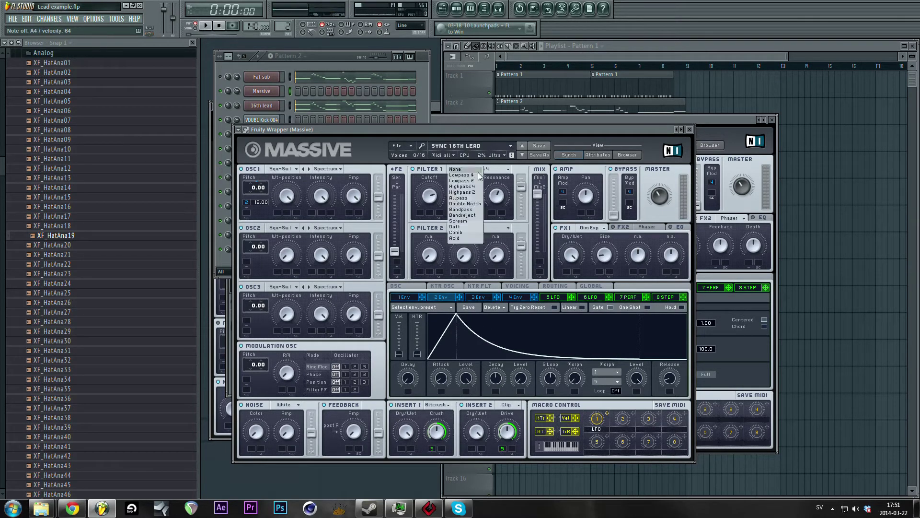
{"action": "left_click", "coordinate": [456, 169]}
{"action": "left_click_drag", "start_coordinate": [537, 195], "coordinate": [538, 231]}
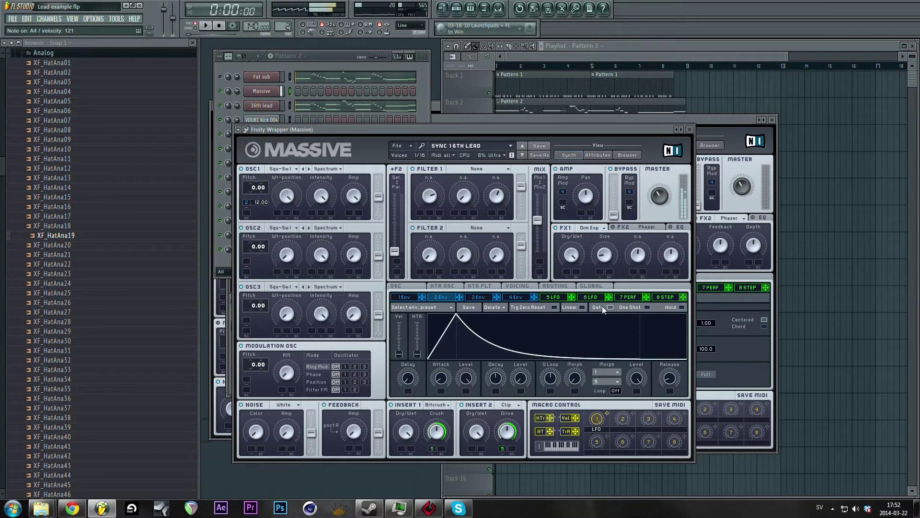
- Uncover the channel rack and compare the sounds of the 16th lead and the new Massive channel
{"action": "left_click_drag", "start_coordinate": [449, 130], "coordinate": [563, 152]}
{"action": "left_click", "coordinate": [289, 106]}
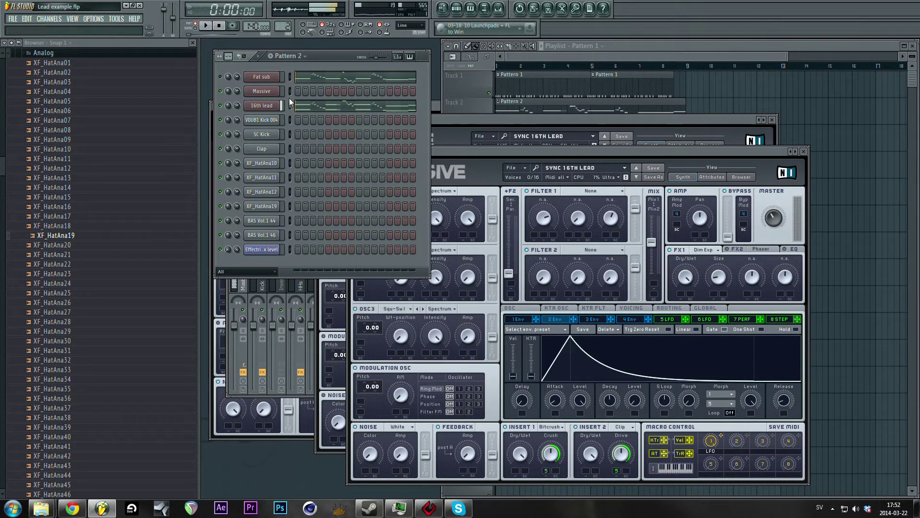
{"action": "left_click", "coordinate": [289, 92]}
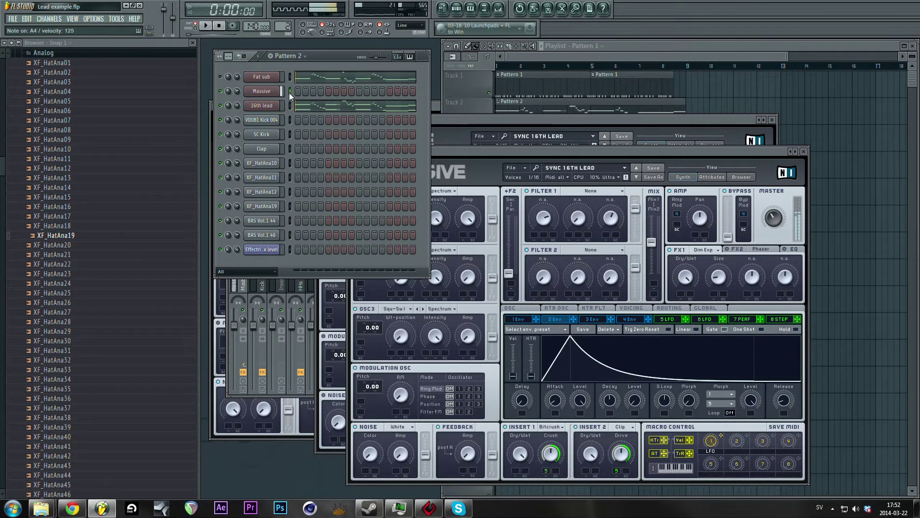
- Delete the new Massive channel from Pattern 2
{"action": "right_click", "coordinate": [271, 94]}
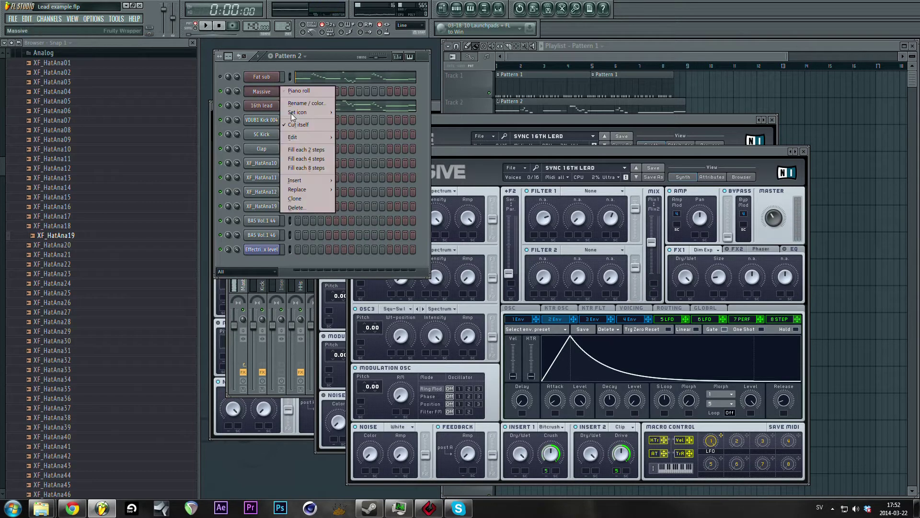
{"action": "left_click", "coordinate": [318, 208]}
{"action": "left_click", "coordinate": [505, 270]}
- Open the 16th lead in Massive, toggle Filter 1 and the FX2 Phaser, save the project and display envelope 2
{"action": "left_click", "coordinate": [260, 92]}
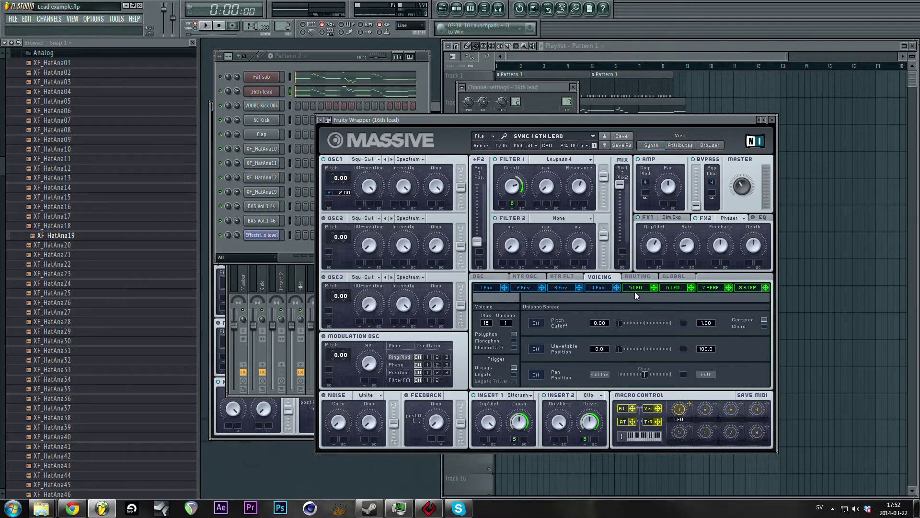
{"action": "left_click", "coordinate": [495, 159]}
{"action": "left_click", "coordinate": [697, 218]}
{"action": "key", "text": "ctrl+s"}
{"action": "left_click", "coordinate": [534, 289]}
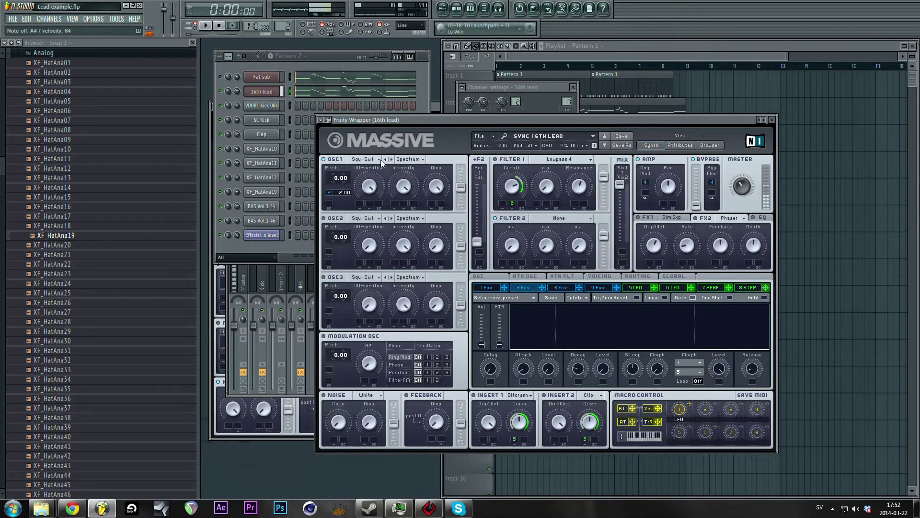
- Open the FabFilter Pro-Q and Fruity Limiter on the 16th lead mixer track to examine the effects chain
{"action": "left_click", "coordinate": [317, 56]}
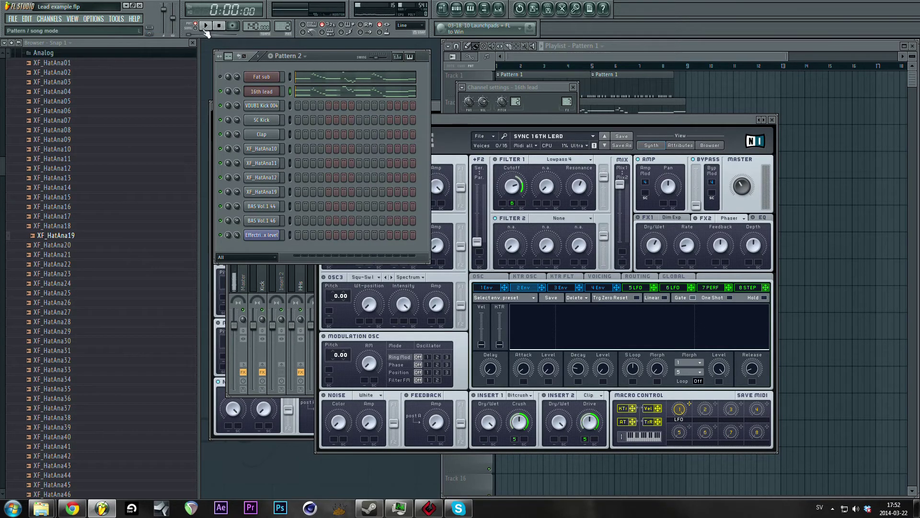
{"action": "left_click", "coordinate": [242, 340]}
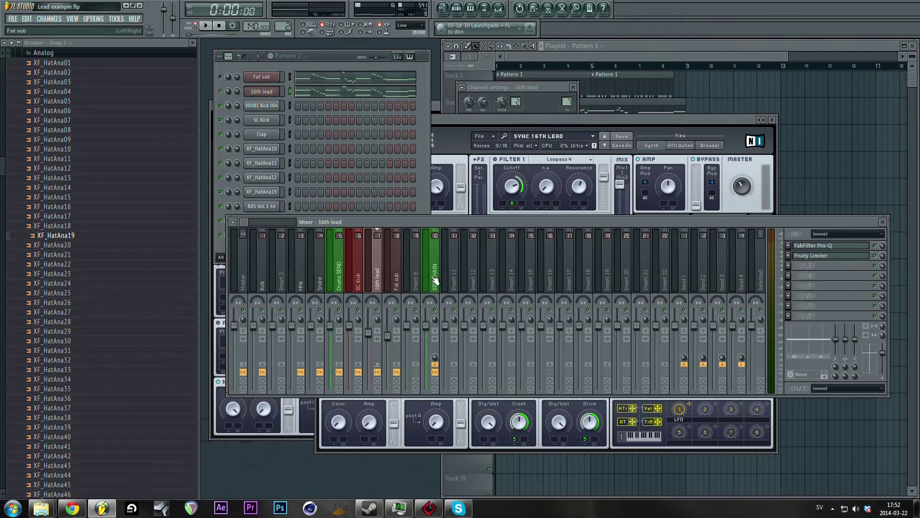
{"action": "left_click", "coordinate": [845, 249]}
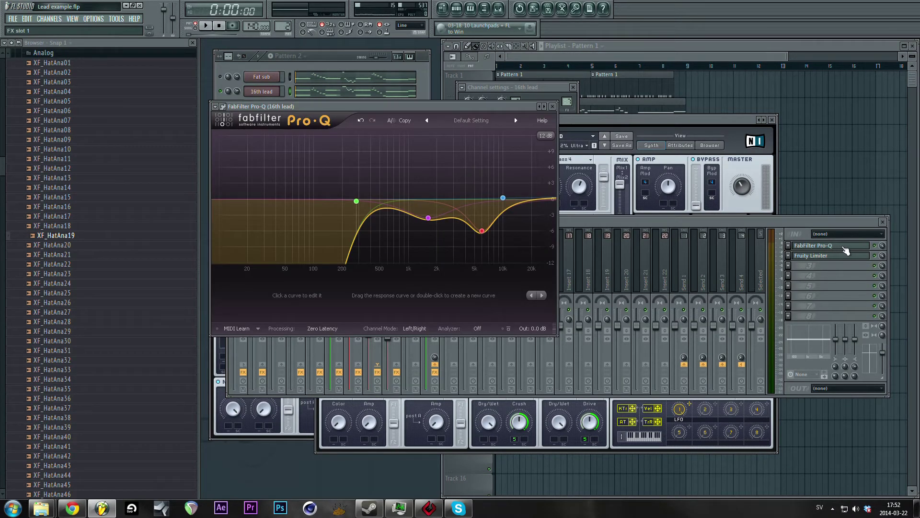
{"action": "left_click", "coordinate": [847, 257]}
{"action": "left_click", "coordinate": [847, 259]}
{"action": "left_click", "coordinate": [847, 247]}
- Move the Pro-Q window clear of the 16th lead mixer track and close the Channel settings window
{"action": "left_click_drag", "start_coordinate": [508, 106], "coordinate": [730, 188]}
{"action": "left_click", "coordinate": [554, 89]}
{"action": "left_click", "coordinate": [573, 87]}
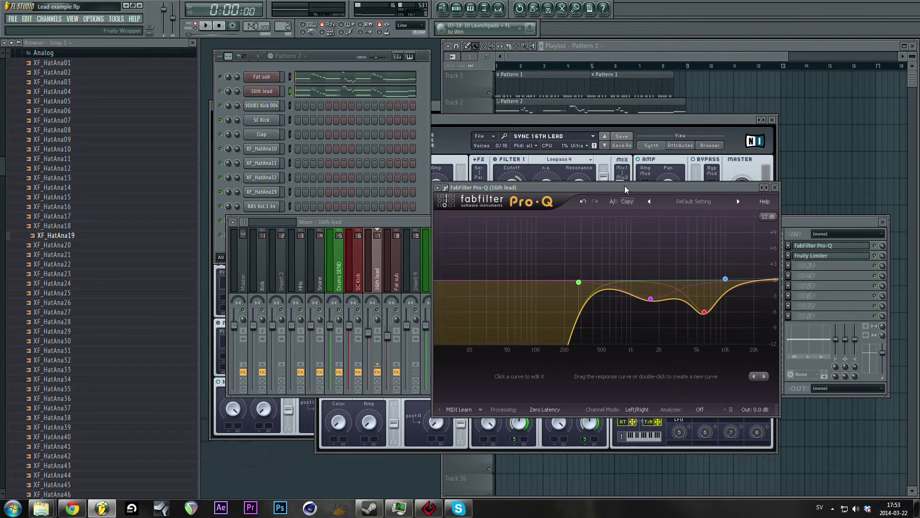
{"action": "left_click_drag", "start_coordinate": [625, 188], "coordinate": [622, 178]}
- Raise both bell cuts in Pro-Q to about 0 dB to hear the lead without them
{"action": "mouse_move", "coordinate": [648, 289]}
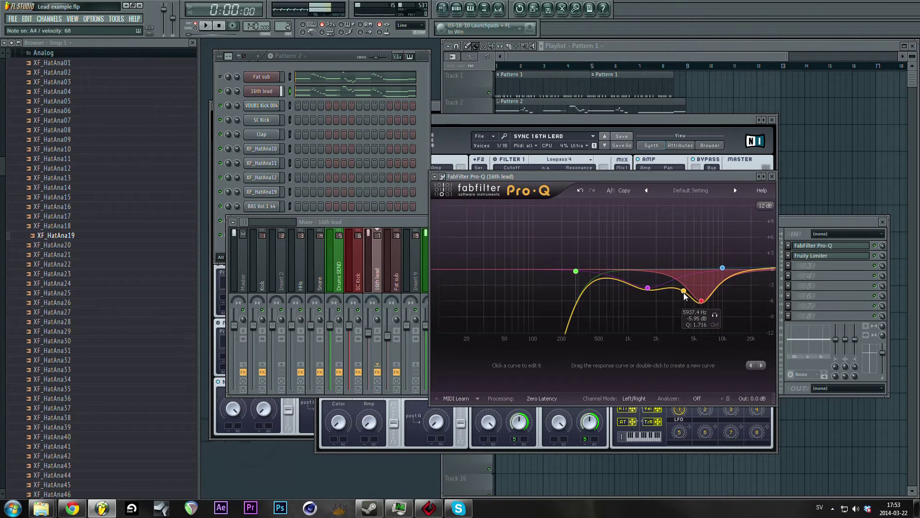
{"action": "left_click", "coordinate": [701, 301]}
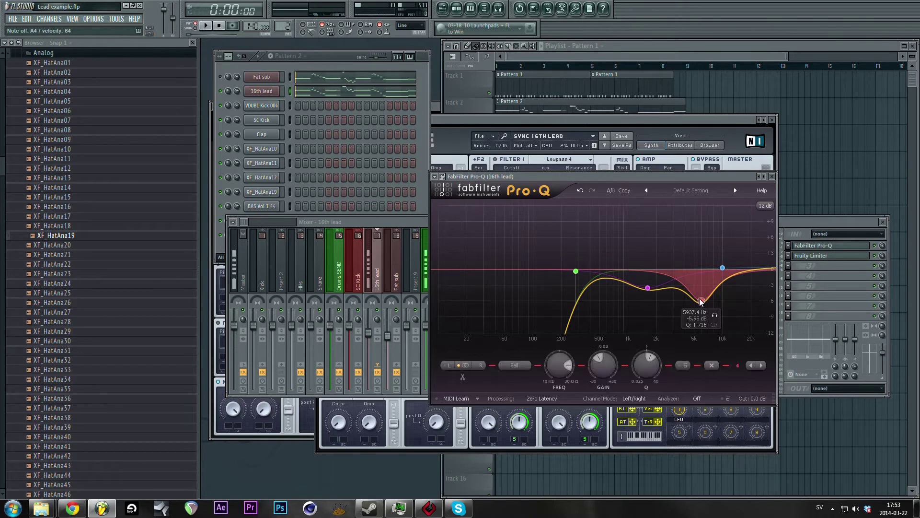
{"action": "left_click_drag", "start_coordinate": [701, 301], "coordinate": [692, 266]}
{"action": "left_click_drag", "start_coordinate": [647, 288], "coordinate": [644, 267]}
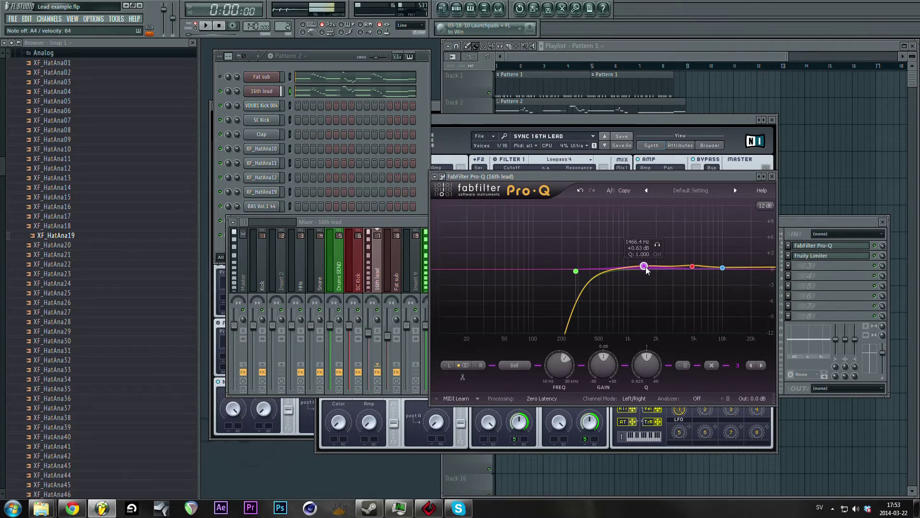
- Restore the two Pro-Q bell cuts, with the lower one about -4.33 dB at 1399.6 Hz, close the equalizer and save the project
{"action": "left_click_drag", "start_coordinate": [645, 270], "coordinate": [644, 296]}
{"action": "left_click_drag", "start_coordinate": [693, 268], "coordinate": [691, 301]}
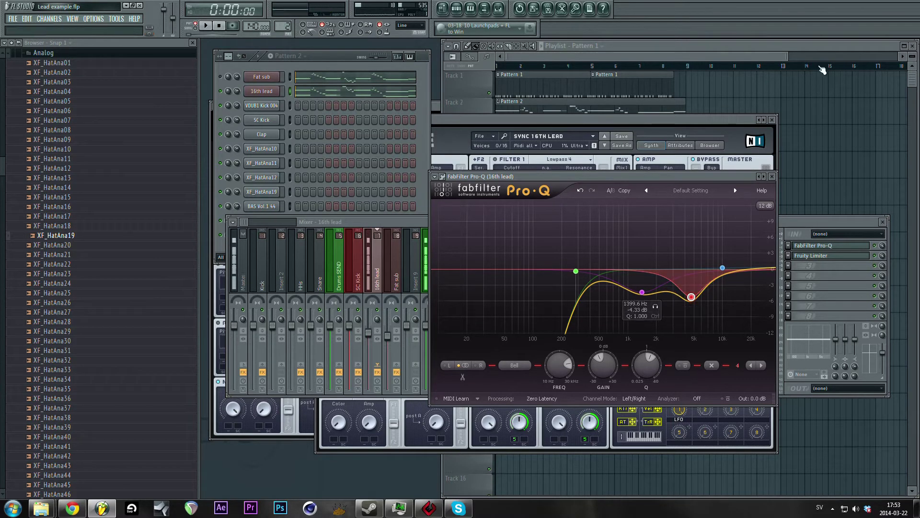
{"action": "left_click", "coordinate": [772, 176]}
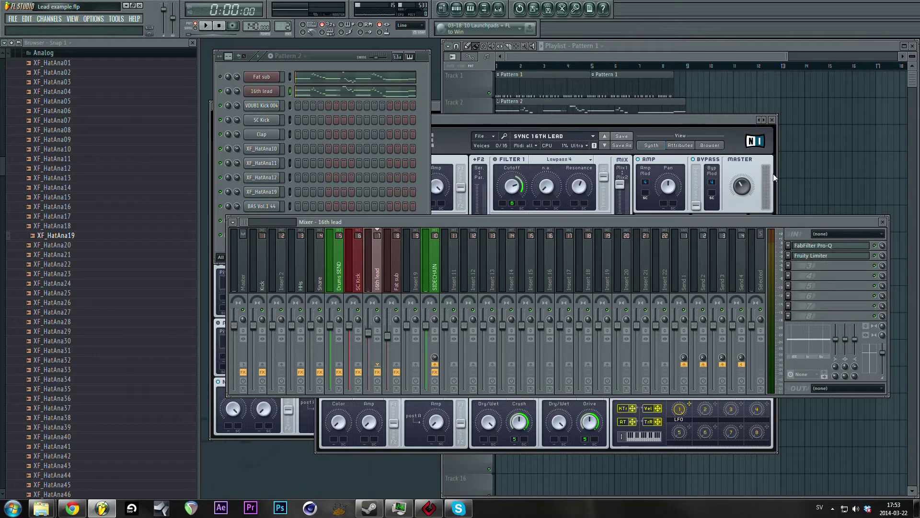
{"action": "key", "text": "ctrl+s"}
- Review the Pro-Q curve and the Fruity Limiter settings on the 16th lead track, and close both effect windows
{"action": "left_click", "coordinate": [838, 245]}
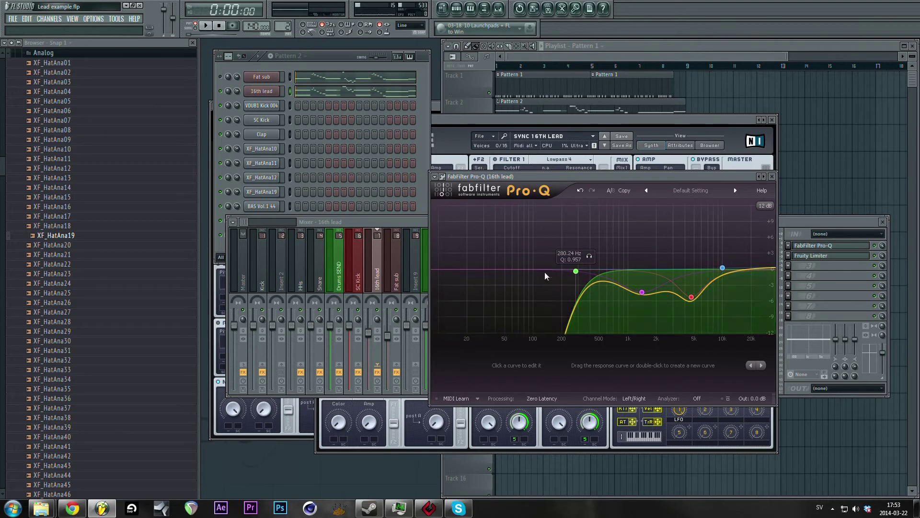
{"action": "left_click", "coordinate": [838, 246]}
{"action": "left_click", "coordinate": [832, 263]}
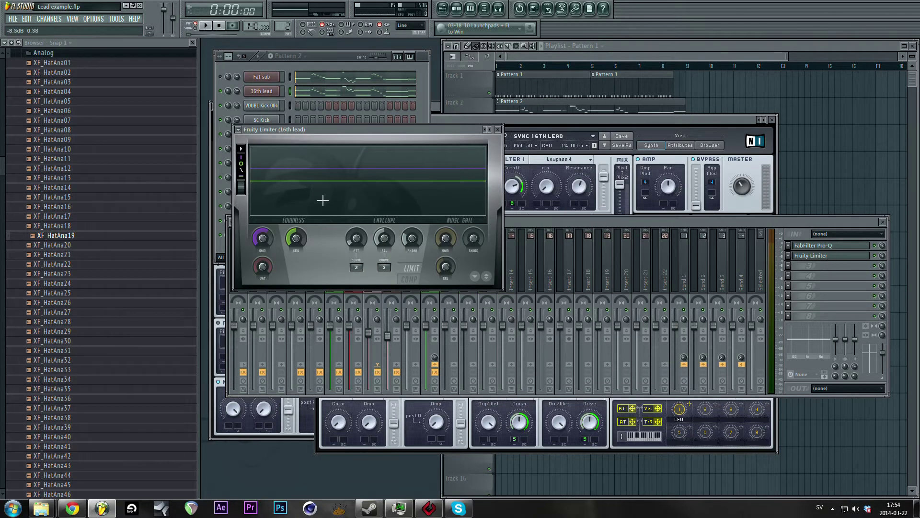
{"action": "left_click_drag", "start_coordinate": [263, 239], "coordinate": [263, 240]}
{"action": "left_click", "coordinate": [498, 129]}
- Play Pattern 2 with the 16th lead, stop playback and save the project
{"action": "left_click", "coordinate": [337, 59]}
{"action": "left_click", "coordinate": [495, 120]}
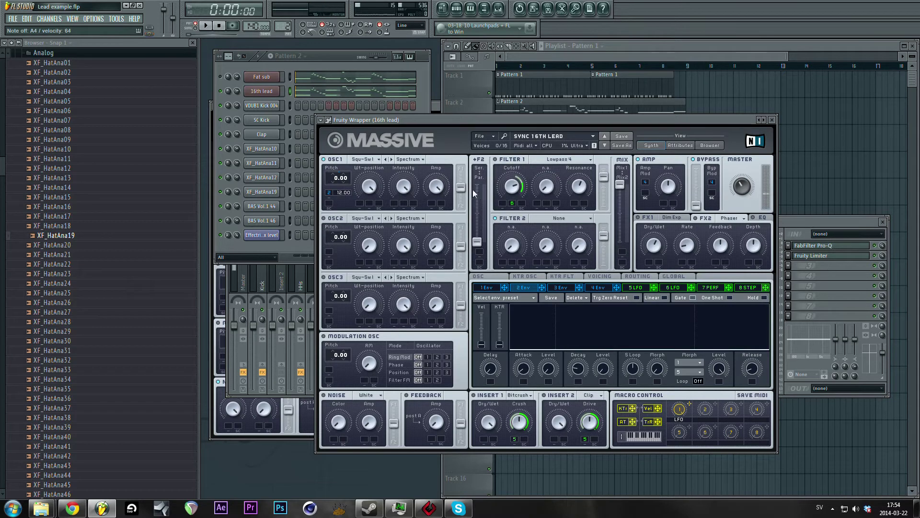
{"action": "left_click", "coordinate": [261, 51]}
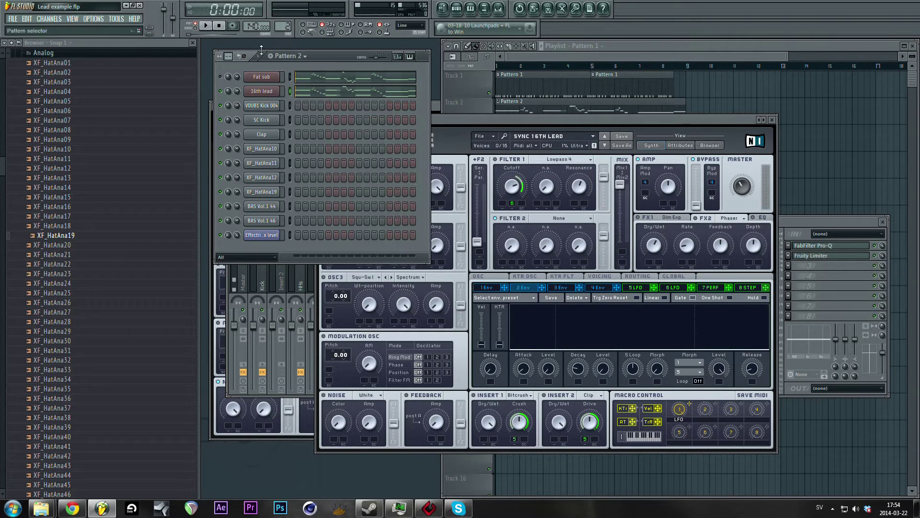
{"action": "left_click", "coordinate": [207, 26]}
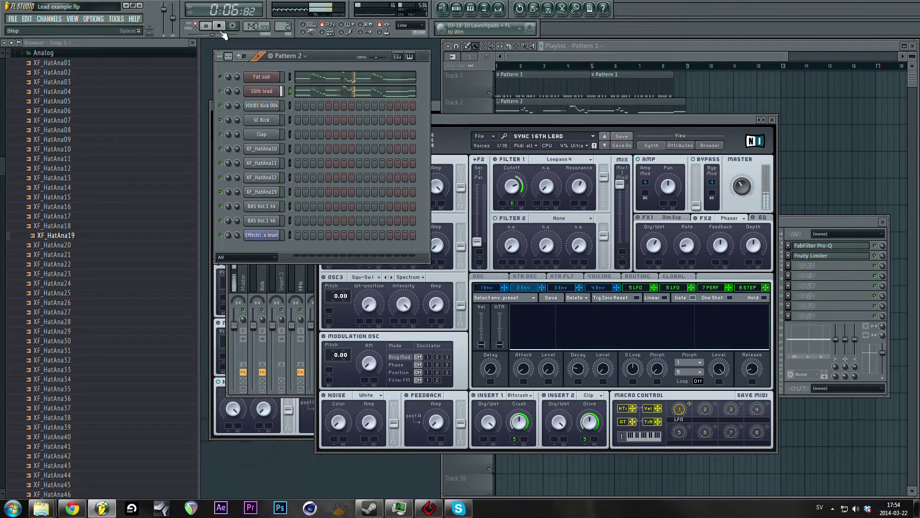
{"action": "left_click", "coordinate": [223, 29]}
{"action": "key", "text": "ctrl+s"}
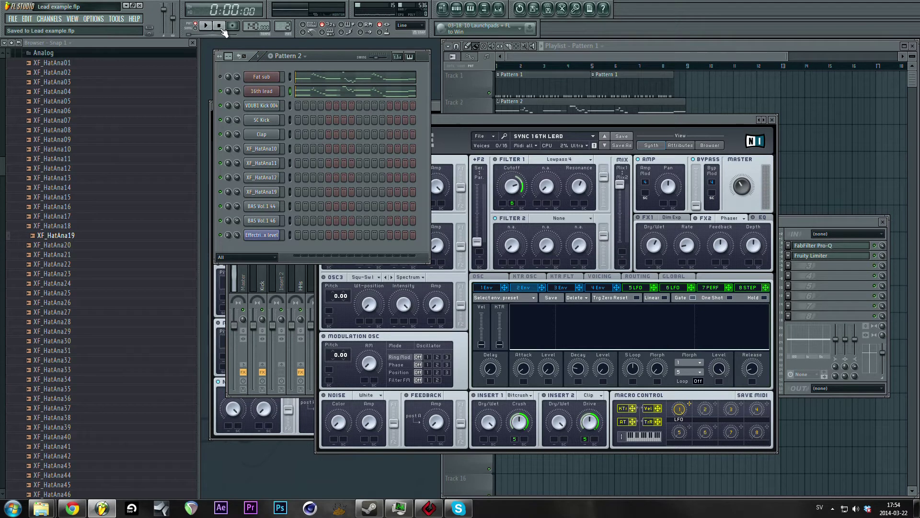
- Check the Bitcrush insert and the LFO 5 settings of the 16th lead in Massive, and audition Pattern 2
{"action": "left_click", "coordinate": [476, 119]}
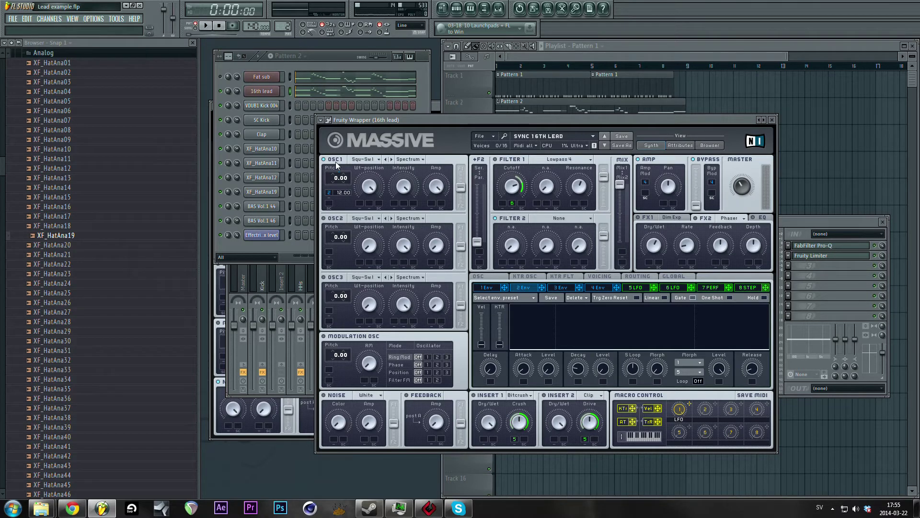
{"action": "left_click", "coordinate": [474, 395]}
{"action": "left_click", "coordinate": [638, 288]}
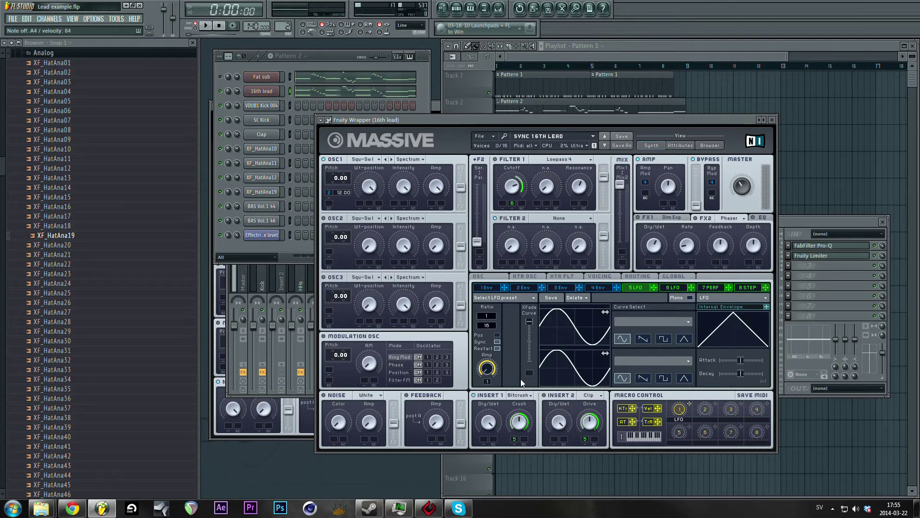
{"action": "left_click", "coordinate": [211, 27]}
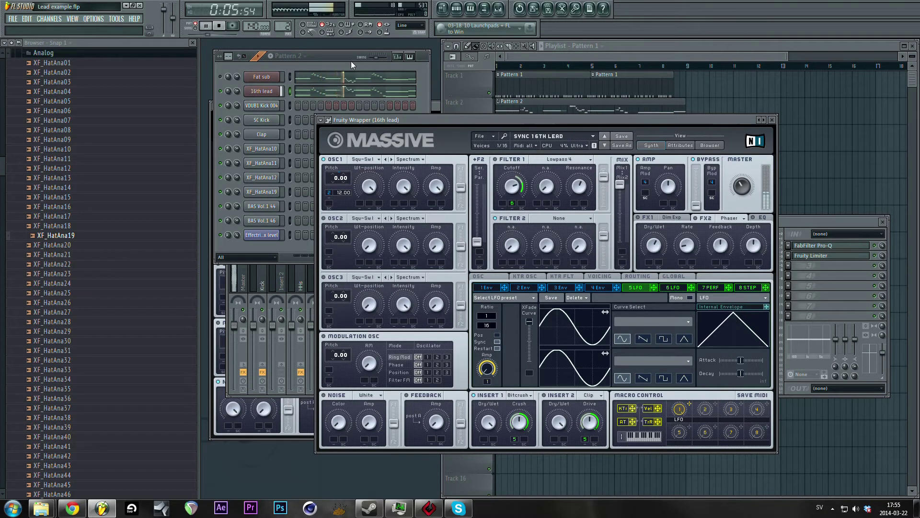
{"action": "key", "text": "space"}
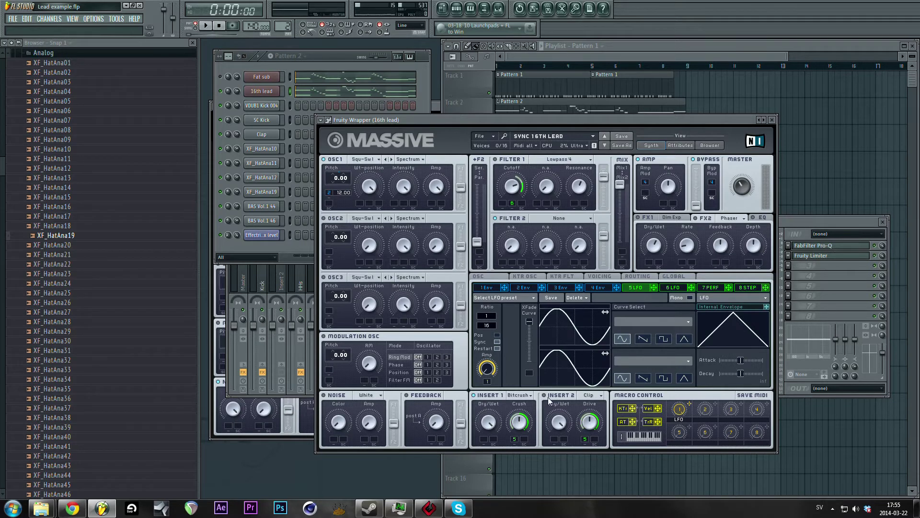
- Check the insert types available for Insert 2, keep Clip, and audition Pattern 2
{"action": "left_click", "coordinate": [587, 396]}
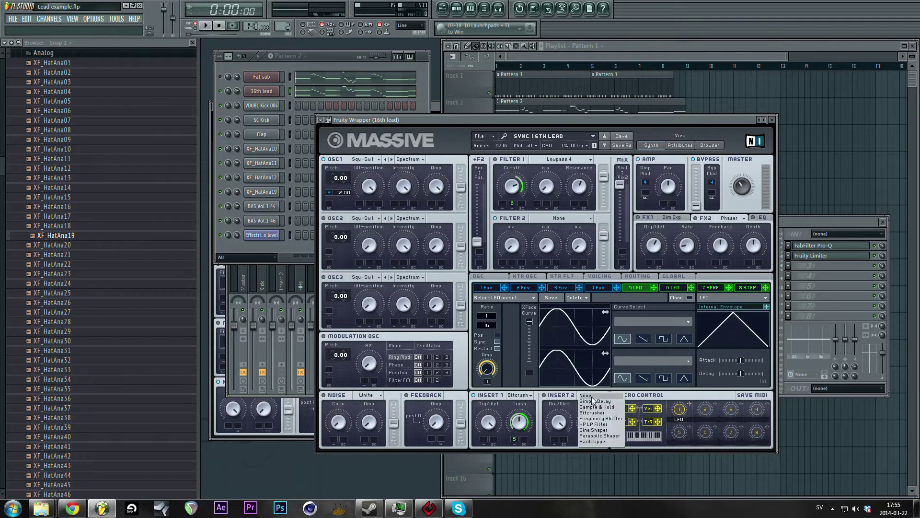
{"action": "left_click", "coordinate": [547, 405]}
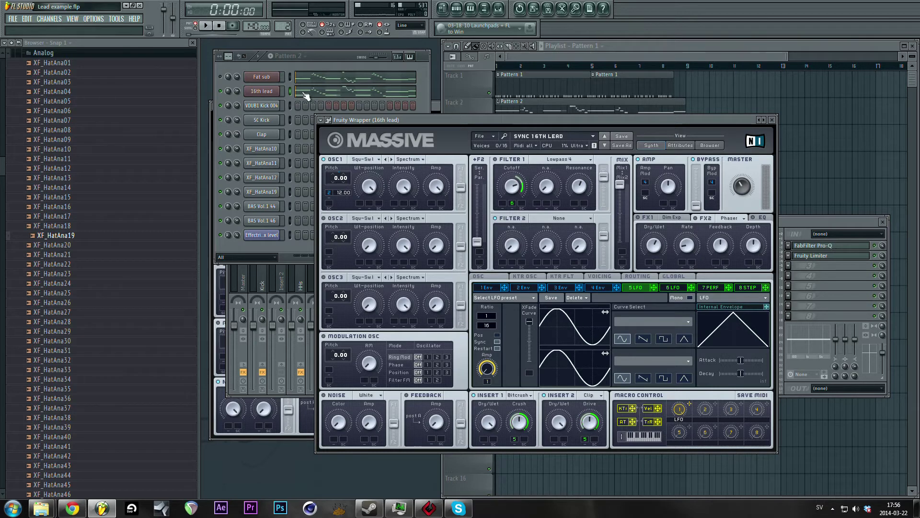
{"action": "left_click", "coordinate": [205, 25]}
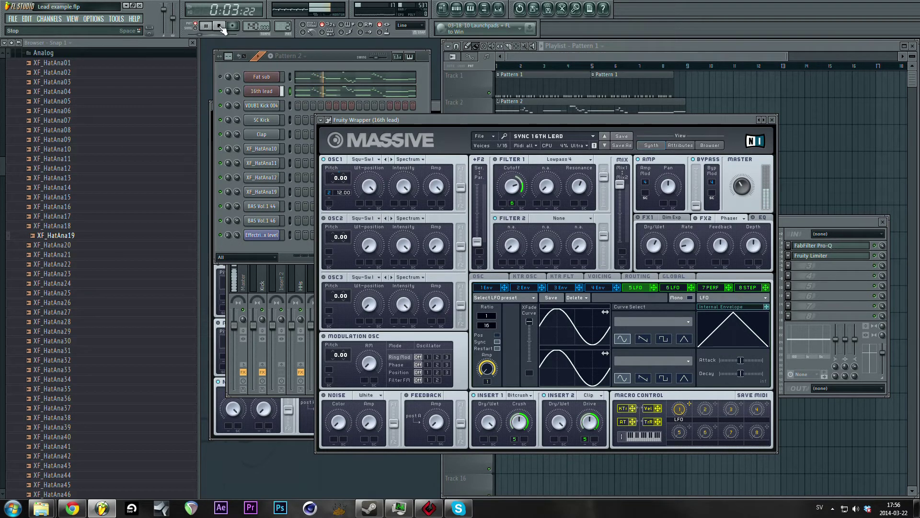
{"action": "left_click", "coordinate": [221, 26]}
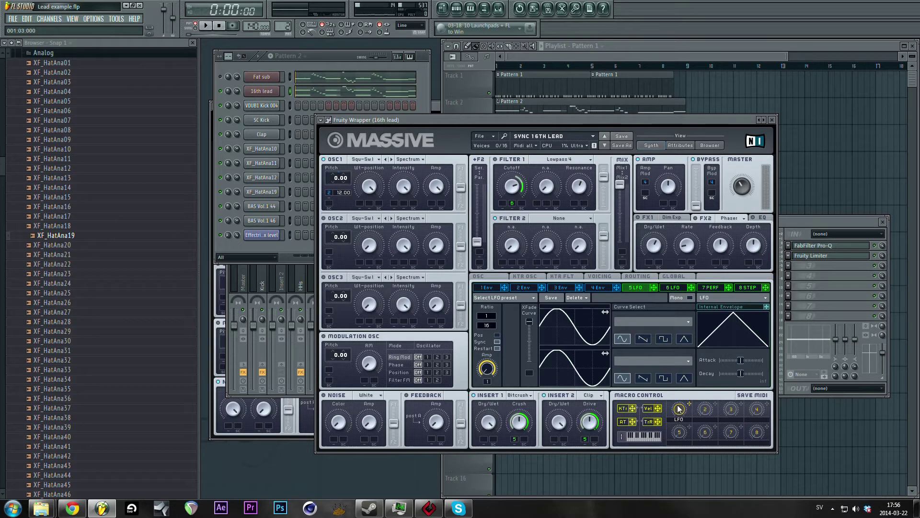
- Save the project and try out macro control 1, assigned to the LFO, on the 16th lead
{"action": "key", "text": "ctrl+s"}
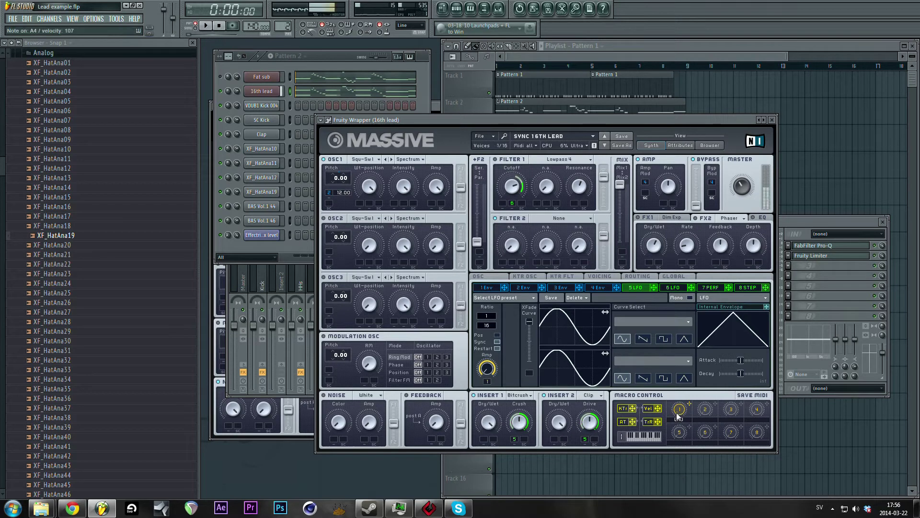
{"action": "left_click_drag", "start_coordinate": [678, 413], "coordinate": [695, 343]}
{"action": "key", "text": "ctrl+s"}
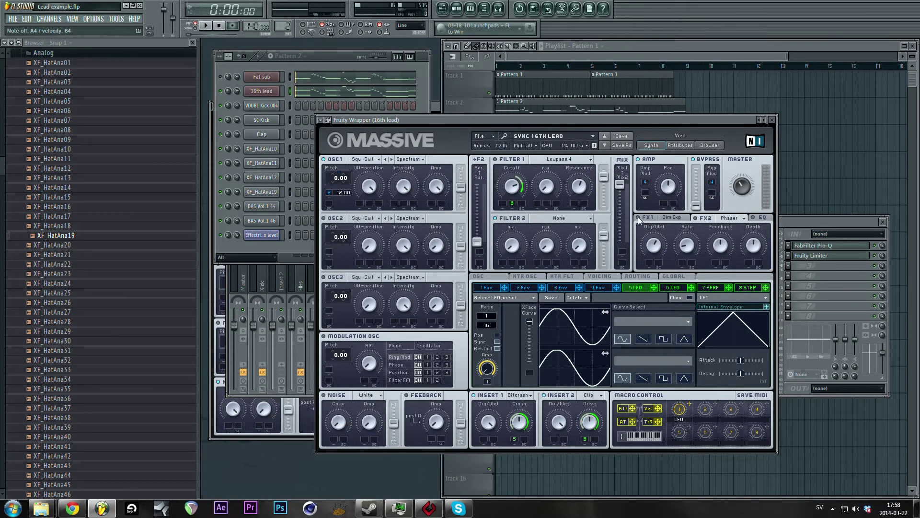
- Review the FX1 Dimension Expander and FX2 Phaser settings of the 16th lead, and save the project
{"action": "left_click", "coordinate": [659, 218]}
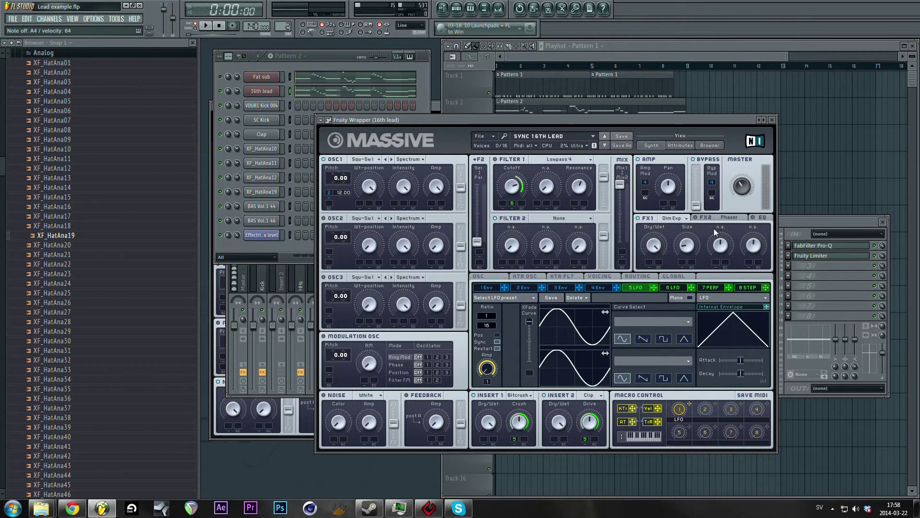
{"action": "left_click", "coordinate": [704, 217]}
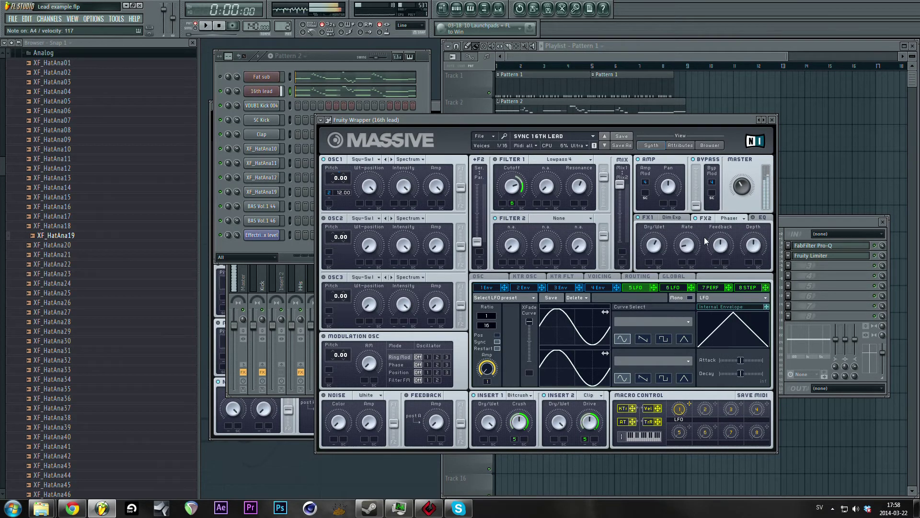
{"action": "key", "text": "ctrl+s"}
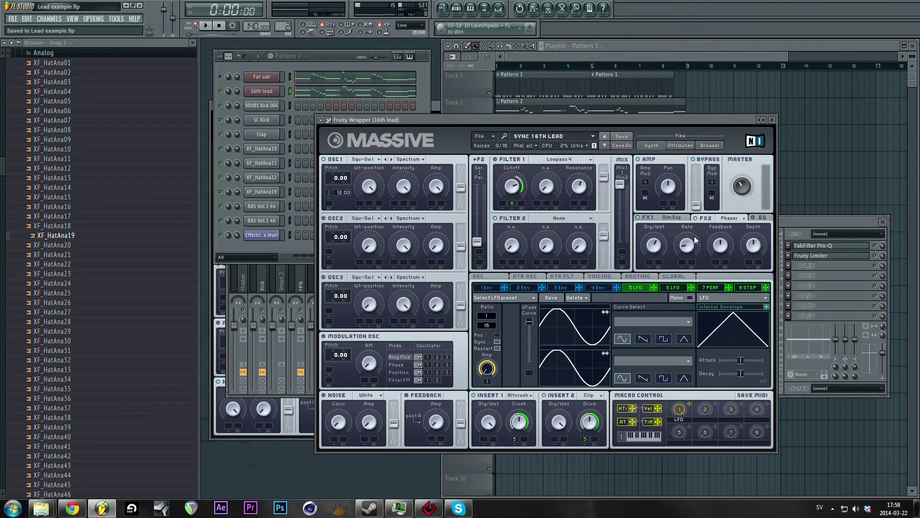
- Raise the attack level of envelope 2 to full, shorten its attack time, and save the project
{"action": "left_click", "coordinate": [524, 288]}
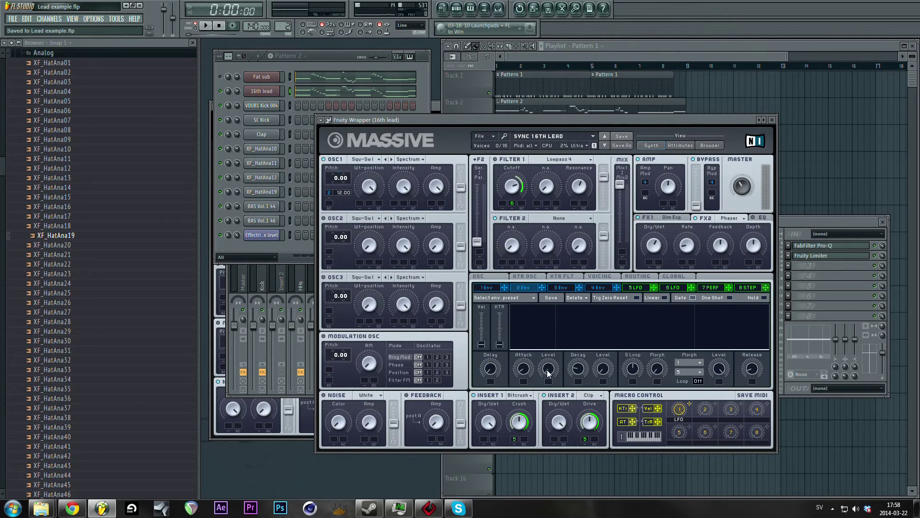
{"action": "left_click_drag", "start_coordinate": [547, 370], "coordinate": [556, 323]}
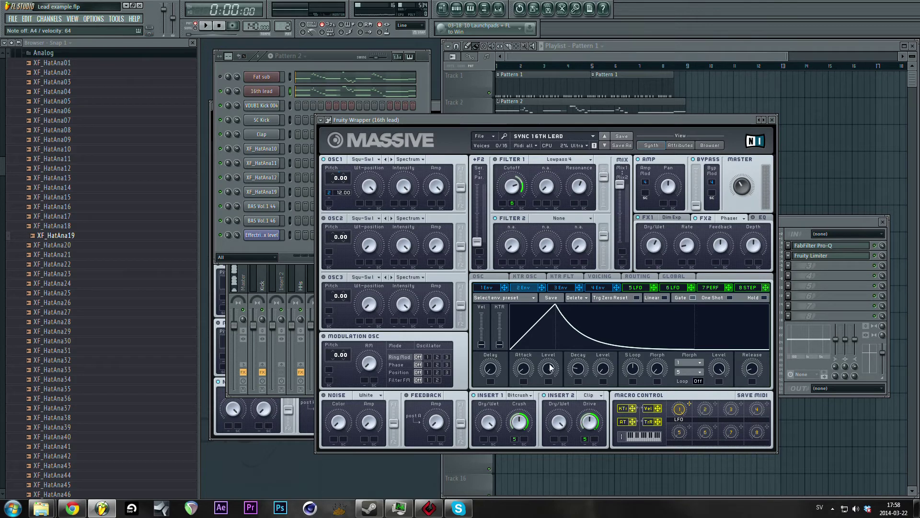
{"action": "key", "text": "ctrl+s"}
{"action": "mouse_move", "coordinate": [549, 370]}
{"action": "left_mouse_down"}
{"action": "mouse_move", "coordinate": [551, 413]}
{"action": "mouse_move", "coordinate": [551, 359]}
{"action": "left_mouse_up"}
{"action": "left_click_drag", "start_coordinate": [525, 371], "coordinate": [525, 382]}
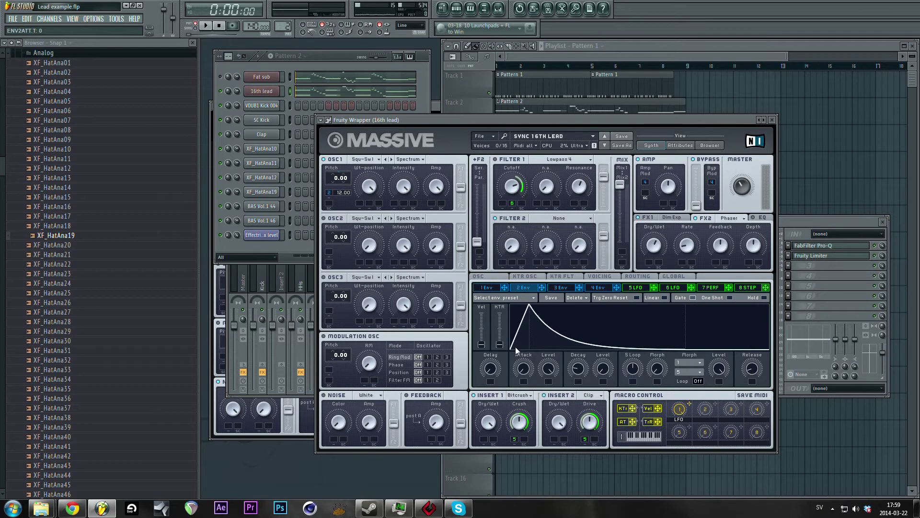
{"action": "key", "text": "ctrl+s"}
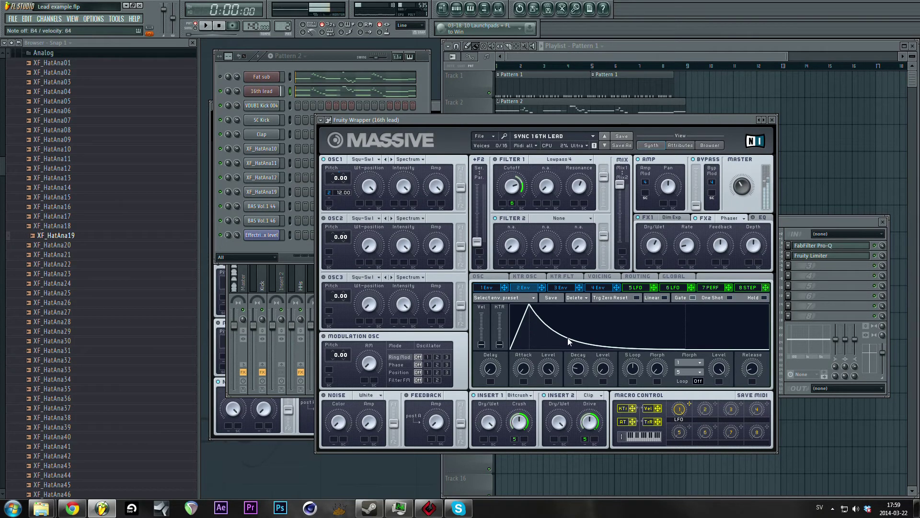
- Try longer attack and different decay times on envelope 2, return to a short attack, and save the project
{"action": "left_click_drag", "start_coordinate": [525, 368], "coordinate": [524, 331]}
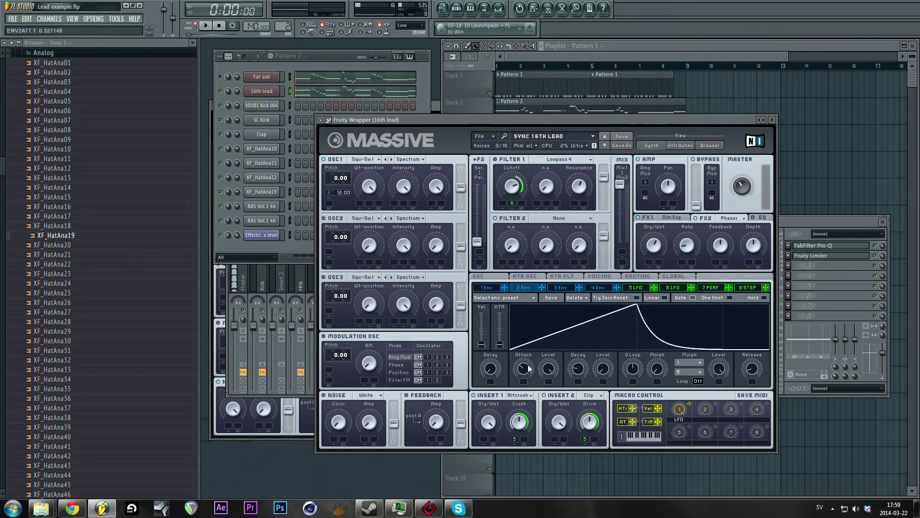
{"action": "left_click_drag", "start_coordinate": [527, 371], "coordinate": [527, 355]}
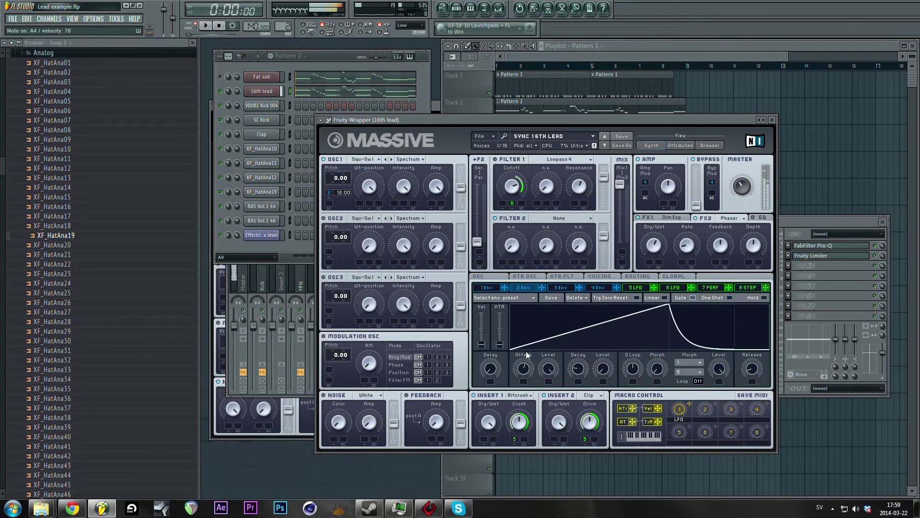
{"action": "left_click_drag", "start_coordinate": [579, 369], "coordinate": [583, 359]}
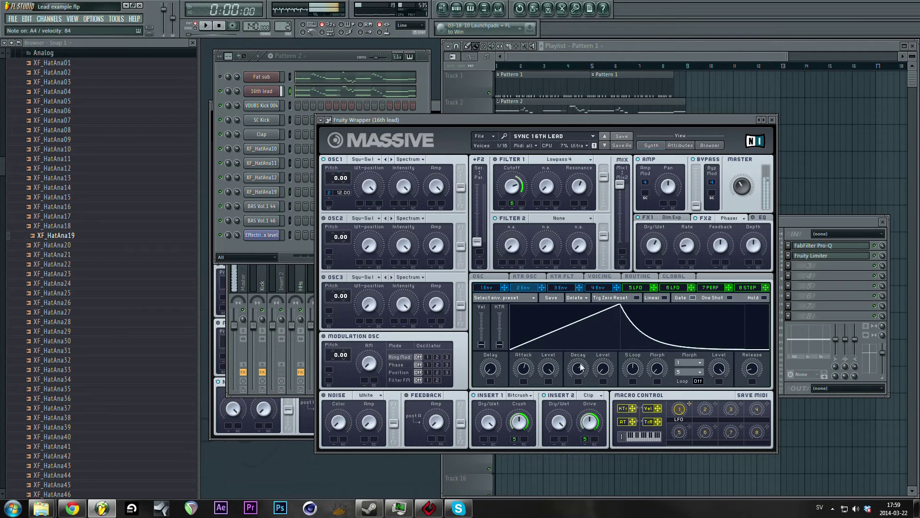
{"action": "mouse_move", "coordinate": [581, 367]}
{"action": "left_mouse_down"}
{"action": "mouse_move", "coordinate": [583, 445]}
{"action": "mouse_move", "coordinate": [579, 349]}
{"action": "left_mouse_up"}
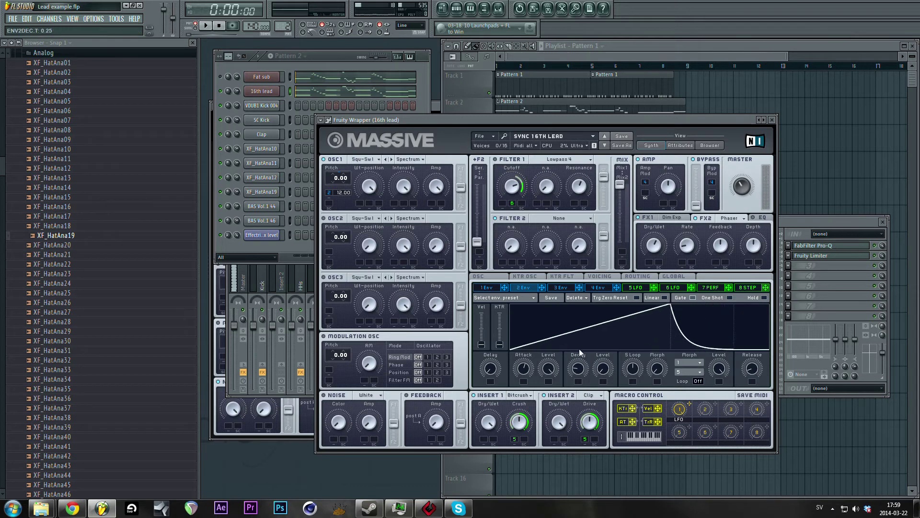
{"action": "left_click_drag", "start_coordinate": [534, 369], "coordinate": [533, 412]}
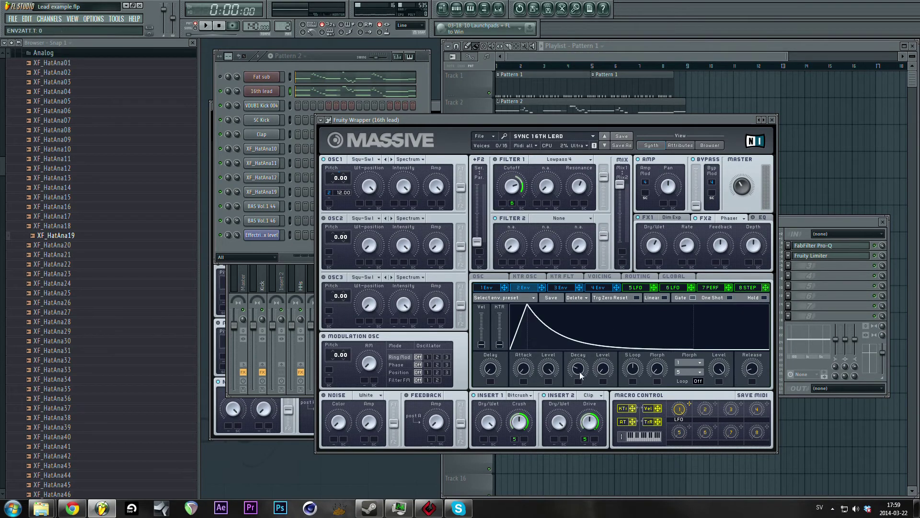
{"action": "mouse_move", "coordinate": [580, 375]}
{"action": "left_mouse_down"}
{"action": "mouse_move", "coordinate": [581, 347]}
{"action": "mouse_move", "coordinate": [581, 367]}
{"action": "left_mouse_up"}
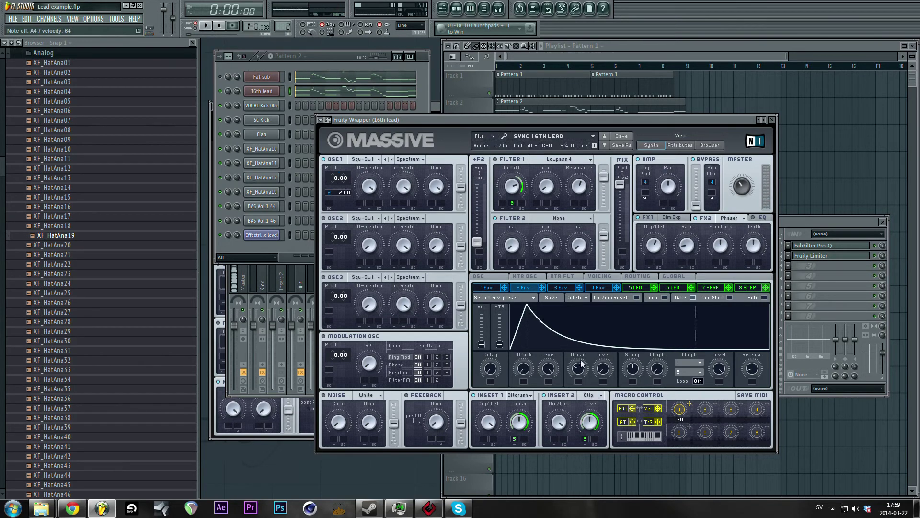
{"action": "key", "text": "ctrl+s"}
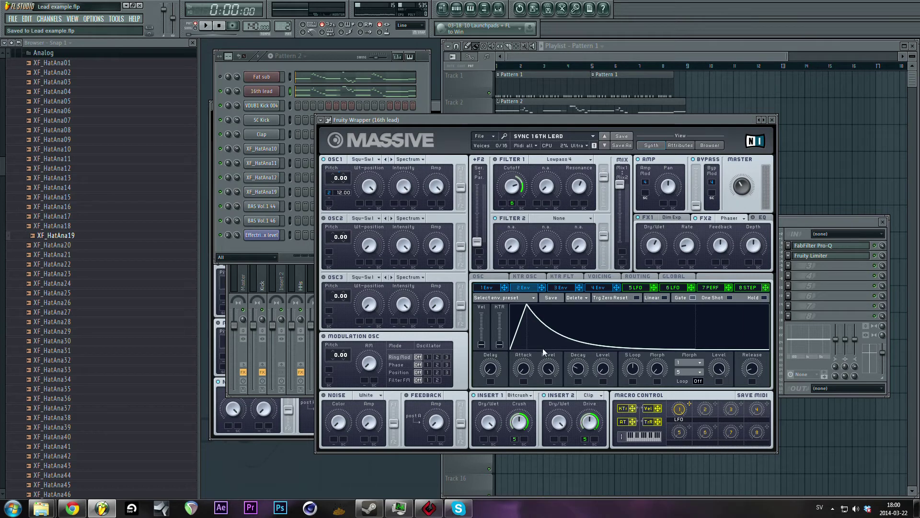
- Fine-tune the decay of envelope 2 while Pattern 2 plays, save the project and stop playback
{"action": "left_click", "coordinate": [206, 26]}
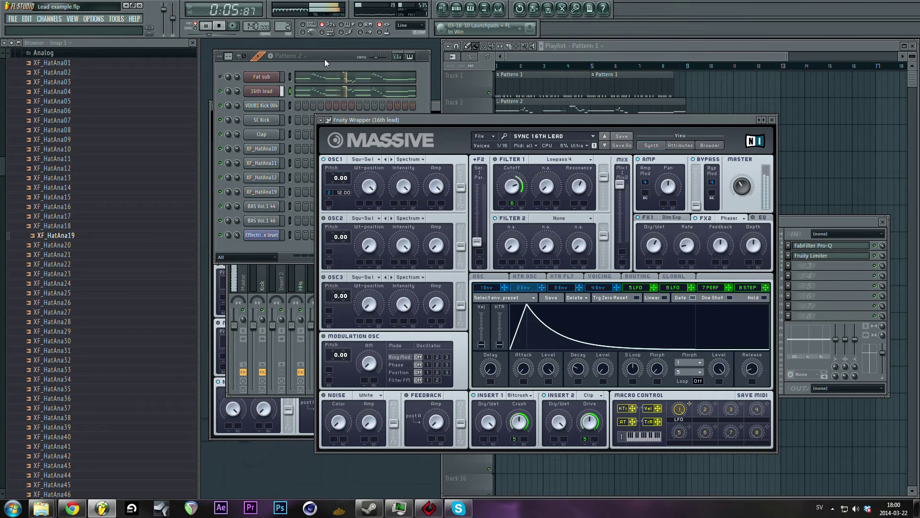
{"action": "left_click_drag", "start_coordinate": [578, 369], "coordinate": [579, 377]}
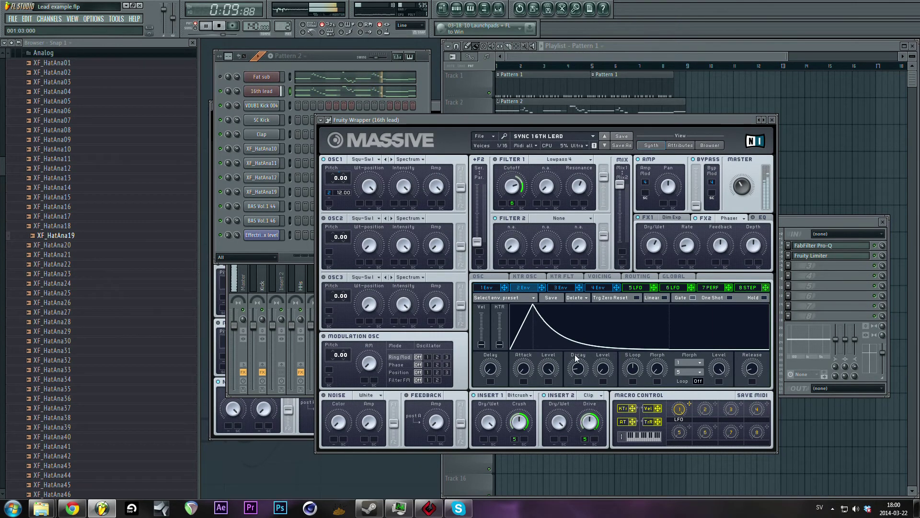
{"action": "left_click_drag", "start_coordinate": [578, 370], "coordinate": [578, 367]}
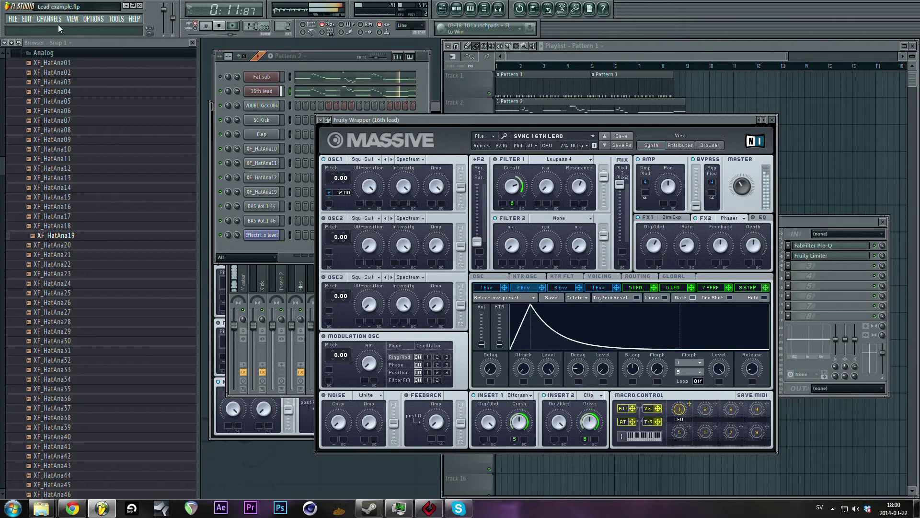
{"action": "left_click", "coordinate": [14, 19]}
{"action": "left_click", "coordinate": [35, 62]}
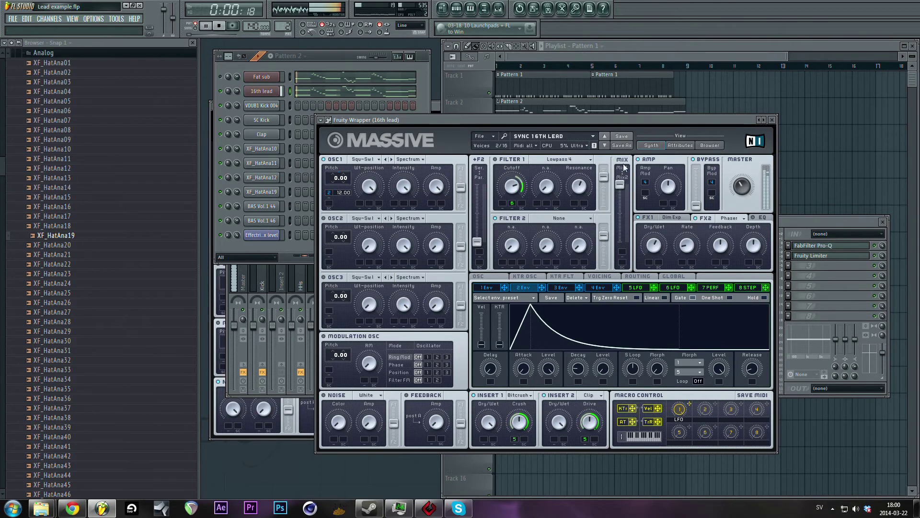
{"action": "key", "text": "space"}
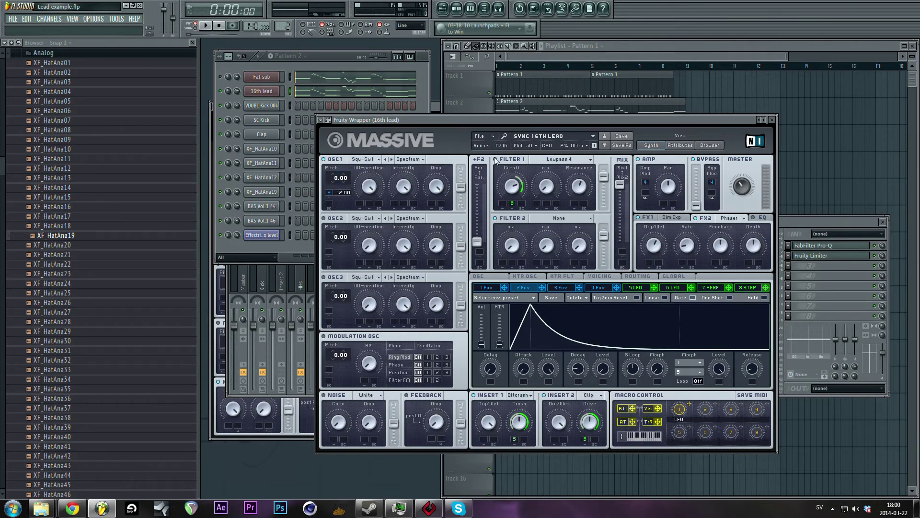
- Show LFO 6, go over the Filter 1 cutoff and resonance, raise the LFO's amp, and save the project
{"action": "left_click", "coordinate": [681, 287]}
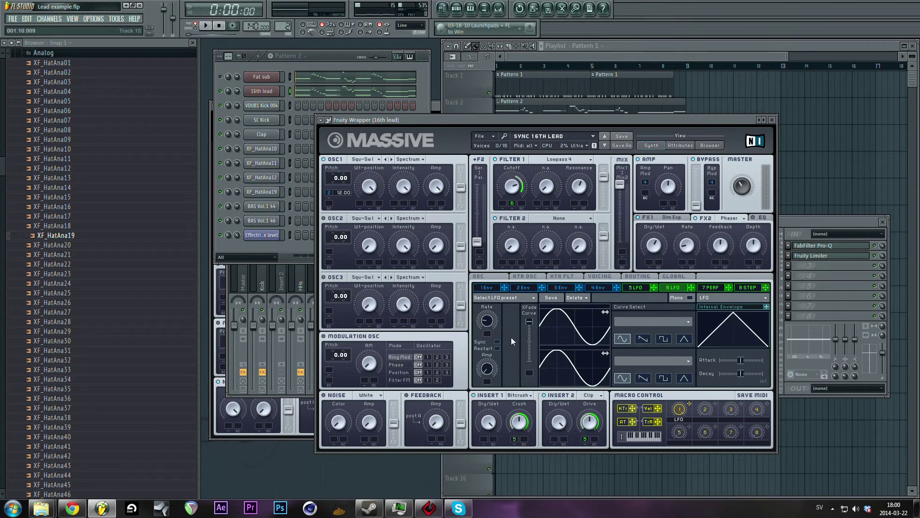
{"action": "mouse_move", "coordinate": [579, 191]}
{"action": "left_mouse_down"}
{"action": "mouse_move", "coordinate": [582, 208]}
{"action": "mouse_move", "coordinate": [580, 187]}
{"action": "left_mouse_up"}
{"action": "mouse_move", "coordinate": [521, 190]}
{"action": "left_mouse_down"}
{"action": "mouse_move", "coordinate": [515, 222]}
{"action": "mouse_move", "coordinate": [519, 186]}
{"action": "left_mouse_up"}
{"action": "left_click_drag", "start_coordinate": [481, 370], "coordinate": [476, 244]}
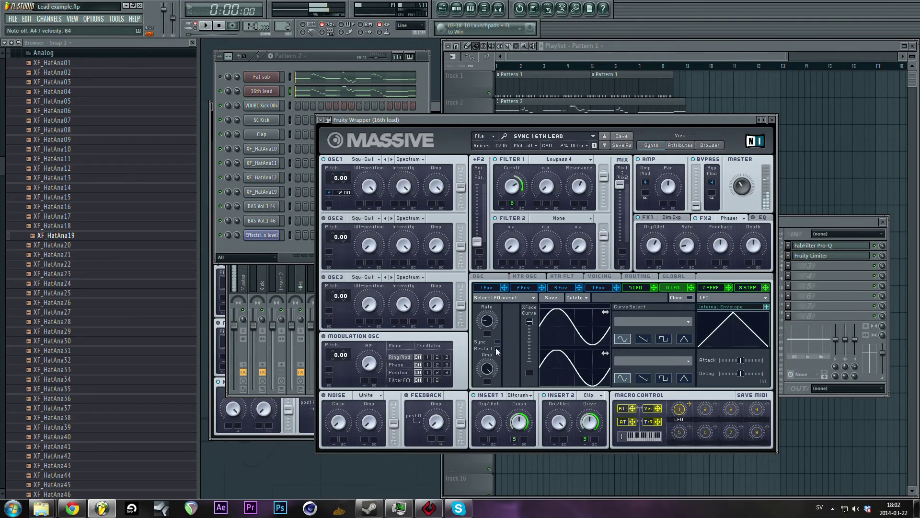
{"action": "key", "text": "ctrl+s"}
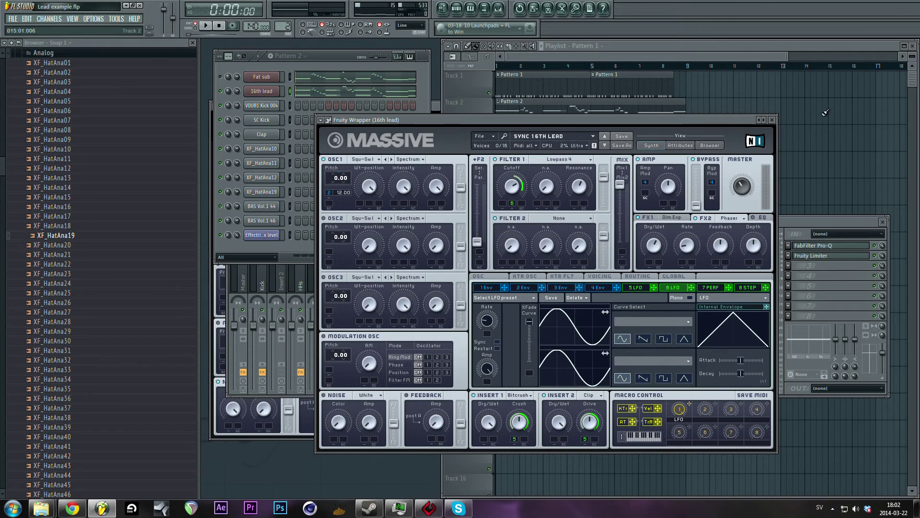
- Close Massive and try an extra Pro-Q bell cut on the 16th lead, about -11.22 dB at 3.1 kHz with Q 3.467
{"action": "left_click", "coordinate": [773, 120]}
{"action": "left_click", "coordinate": [826, 248]}
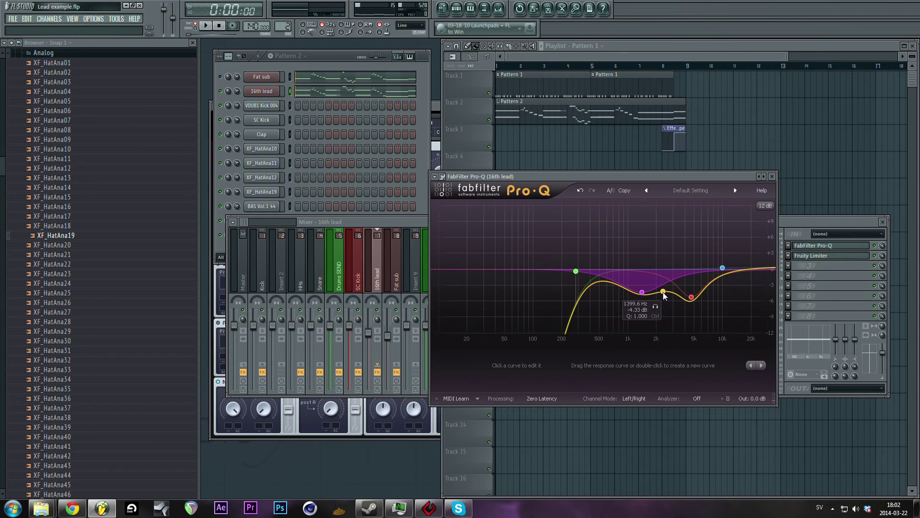
{"action": "left_click", "coordinate": [664, 294]}
{"action": "scroll", "coordinate": [651, 356], "scroll_direction": "up", "scroll_amount": 3}
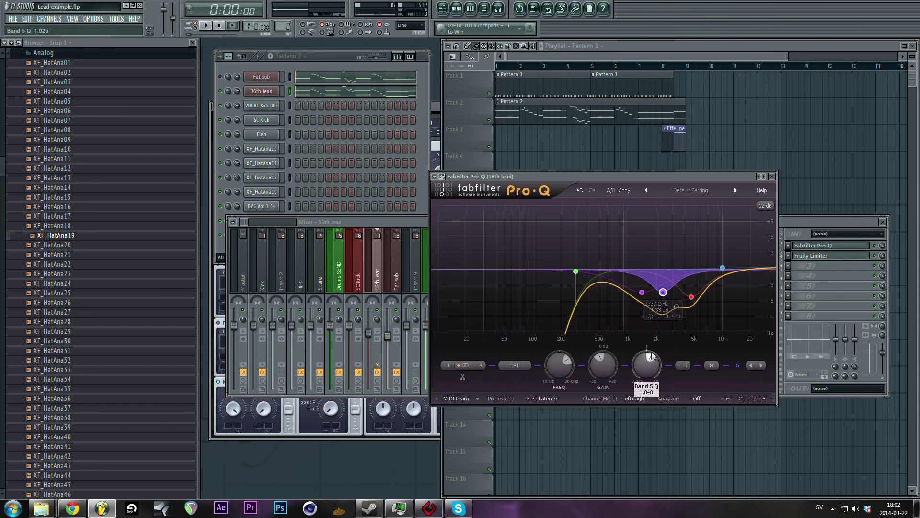
{"action": "left_click_drag", "start_coordinate": [596, 365], "coordinate": [599, 387]}
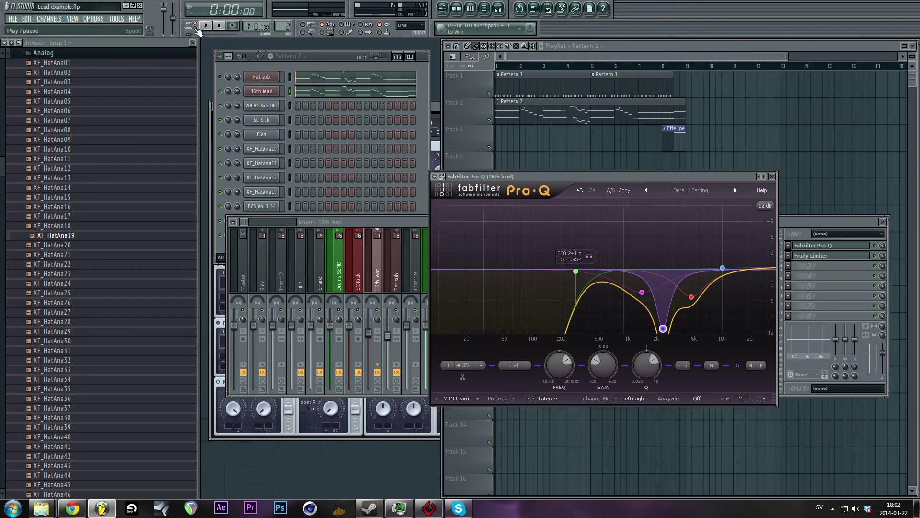
{"action": "left_click_drag", "start_coordinate": [560, 369], "coordinate": [576, 316]}
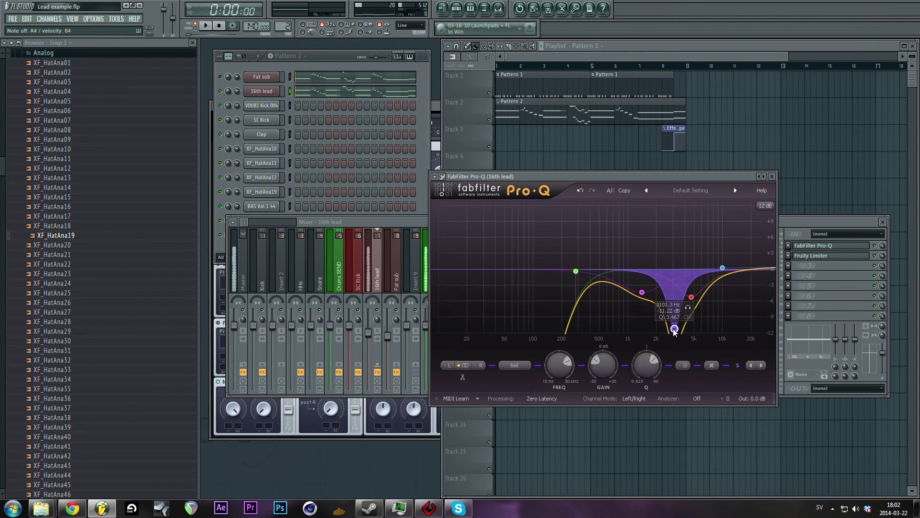
- Check the filter shapes available for the extra Pro-Q band, delete the band and close the equalizer
{"action": "left_click", "coordinate": [516, 367]}
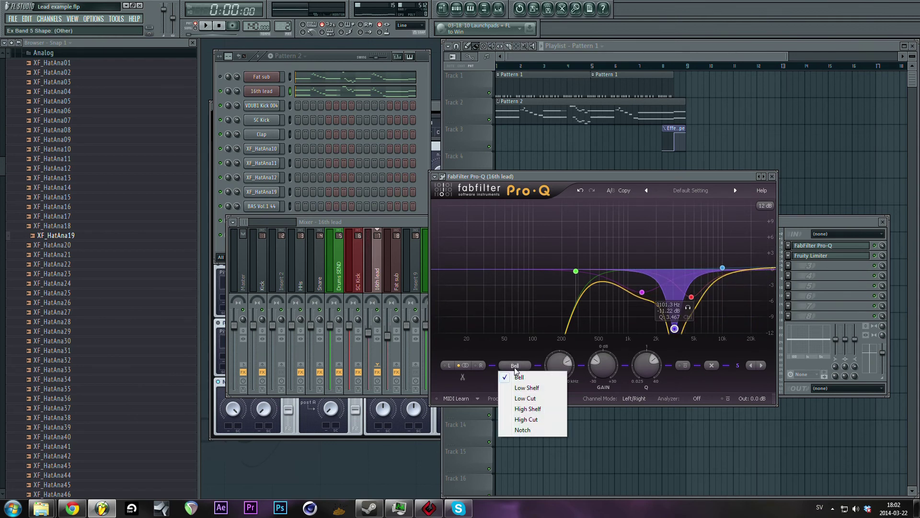
{"action": "left_click", "coordinate": [726, 383]}
{"action": "left_click", "coordinate": [712, 366]}
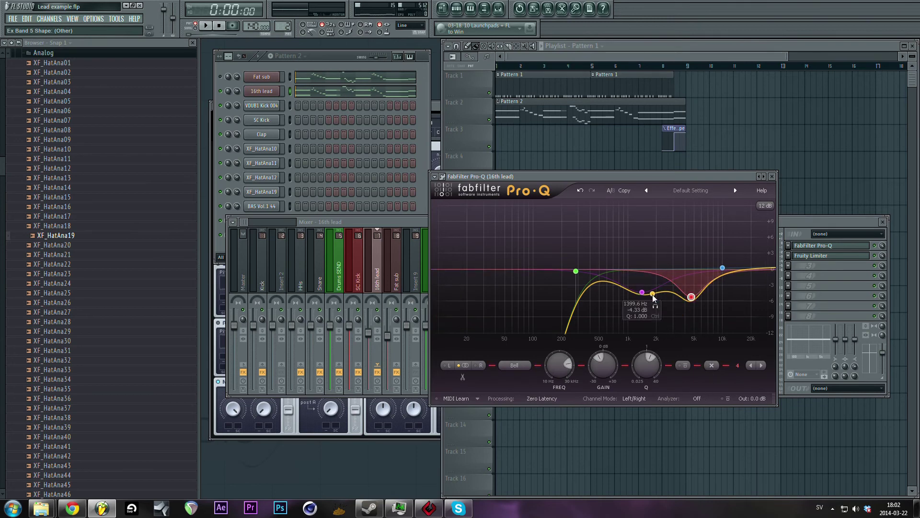
{"action": "left_click", "coordinate": [772, 177]}
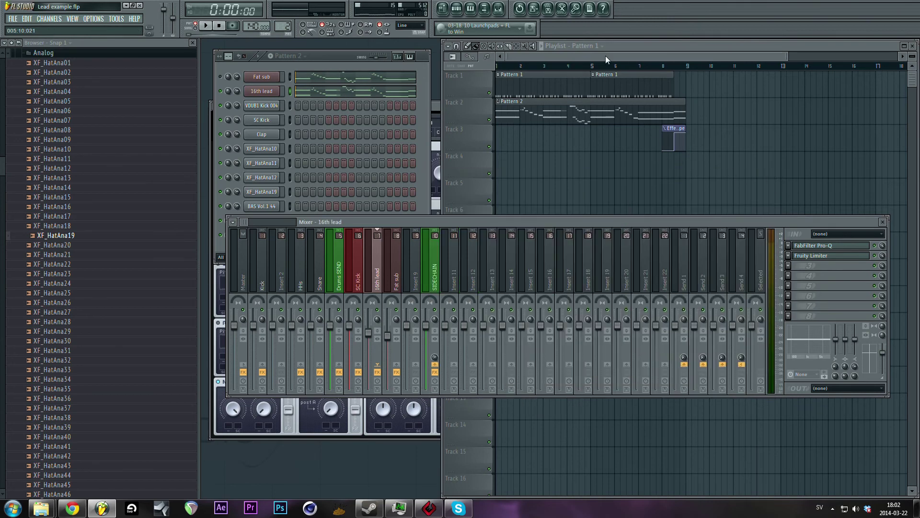
- Play Pattern 2 to hear the Fat sub and the 16th lead, and save the project during playback
{"action": "left_click", "coordinate": [606, 55]}
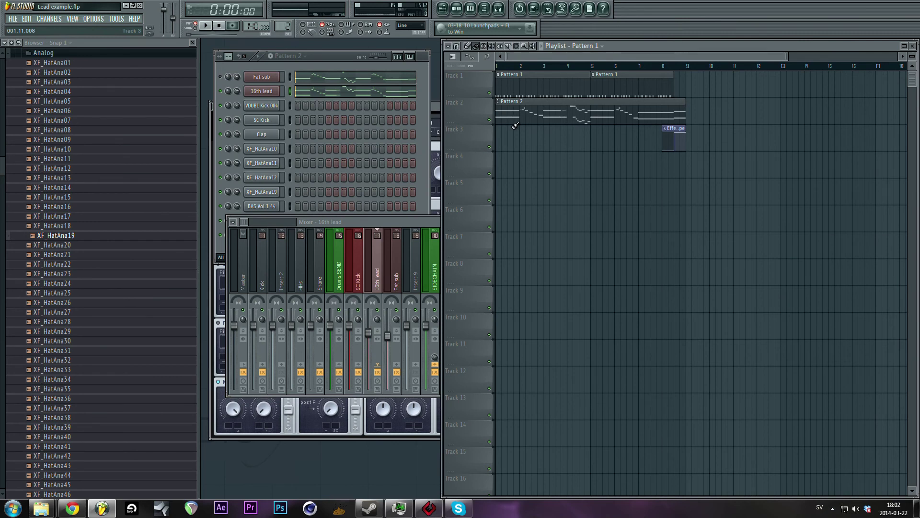
{"action": "left_click", "coordinate": [227, 92]}
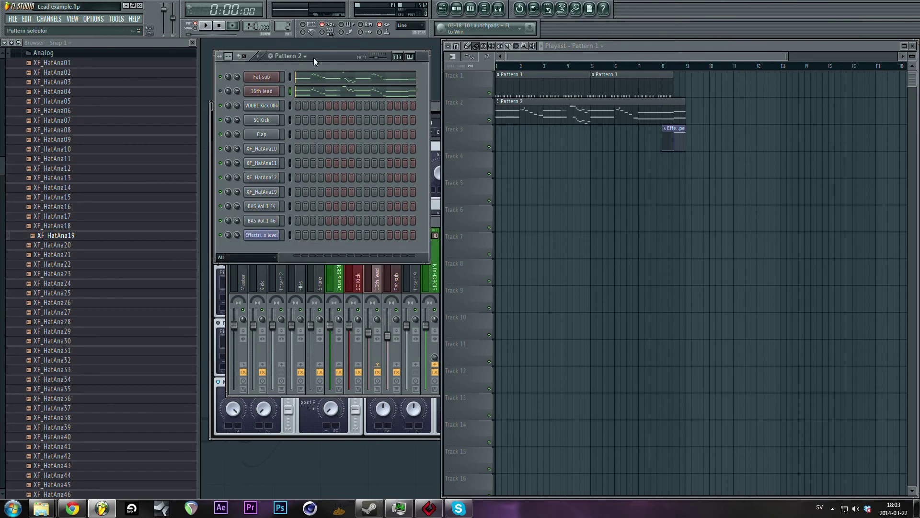
{"action": "left_click", "coordinate": [209, 27]}
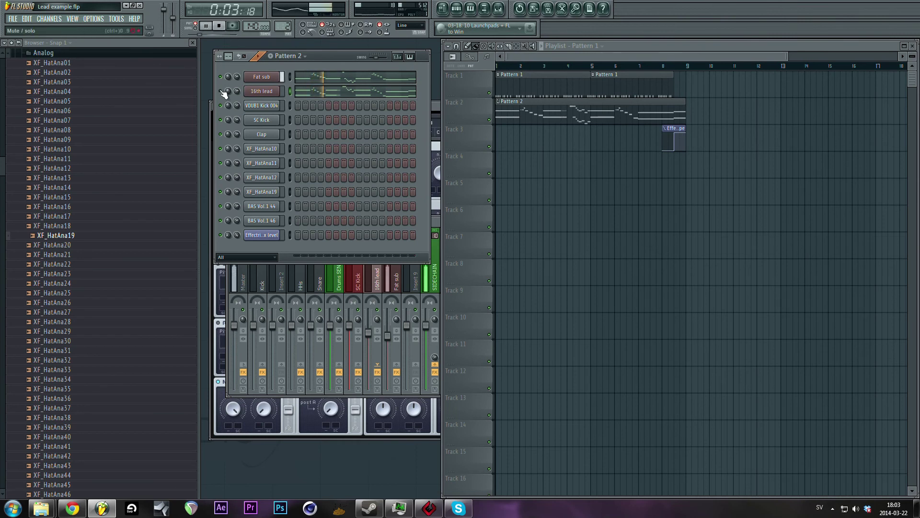
{"action": "key", "text": "ctrl+s"}
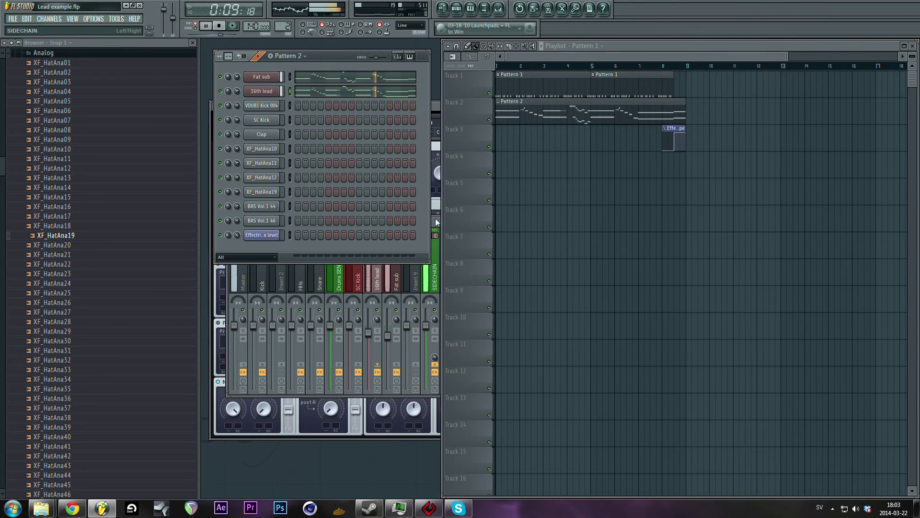
- Set the analyzer of the Fat sub mixer track's Pro-Q to Pre+Post, close the equalizer and stop playback
{"action": "left_click", "coordinate": [397, 287]}
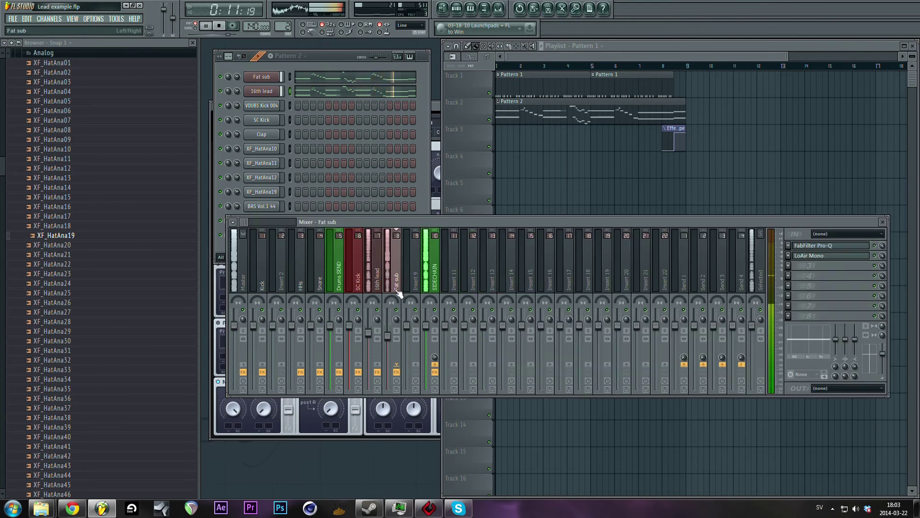
{"action": "left_click", "coordinate": [810, 246]}
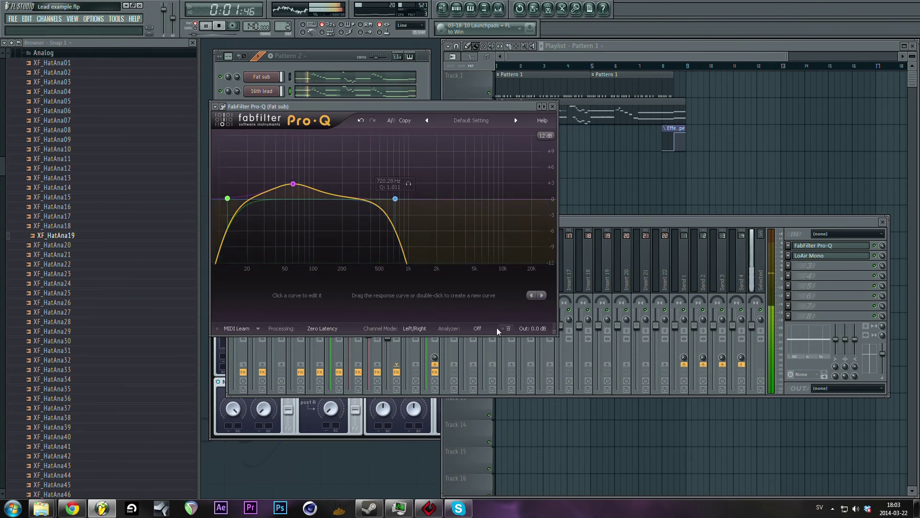
{"action": "left_click", "coordinate": [478, 328]}
{"action": "left_click", "coordinate": [490, 371]}
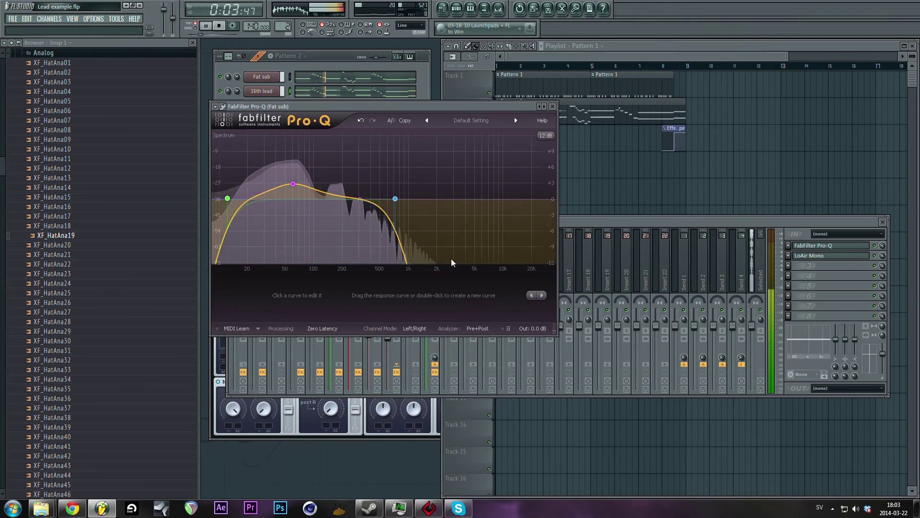
{"action": "left_click", "coordinate": [552, 106]}
{"action": "key", "text": "space"}
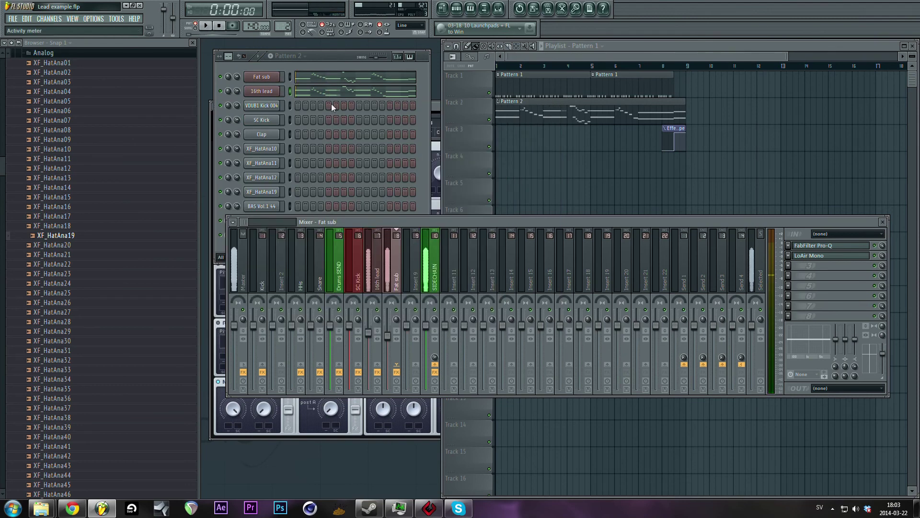
- Reopen the Fat sub's Pro-Q and examine its curve against the live spectrum during Pattern 2 playback, then stop playback
{"action": "left_click", "coordinate": [226, 100]}
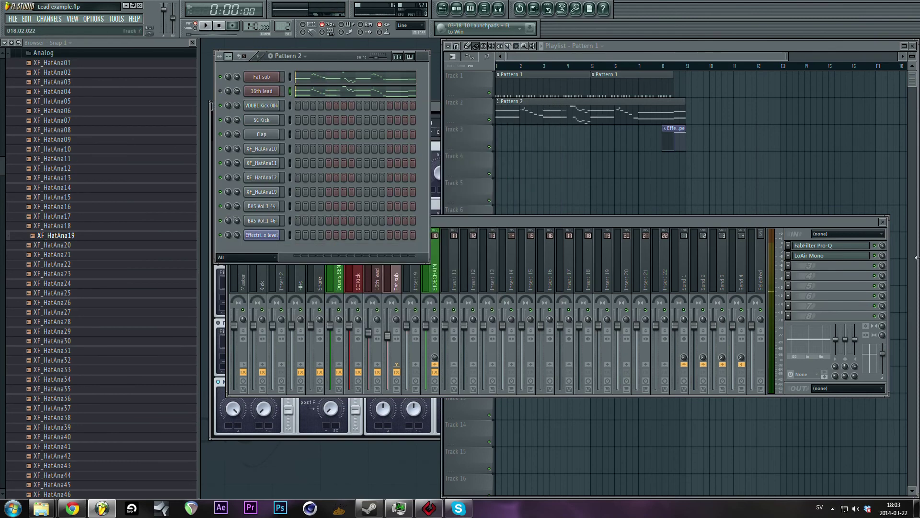
{"action": "left_click", "coordinate": [835, 249]}
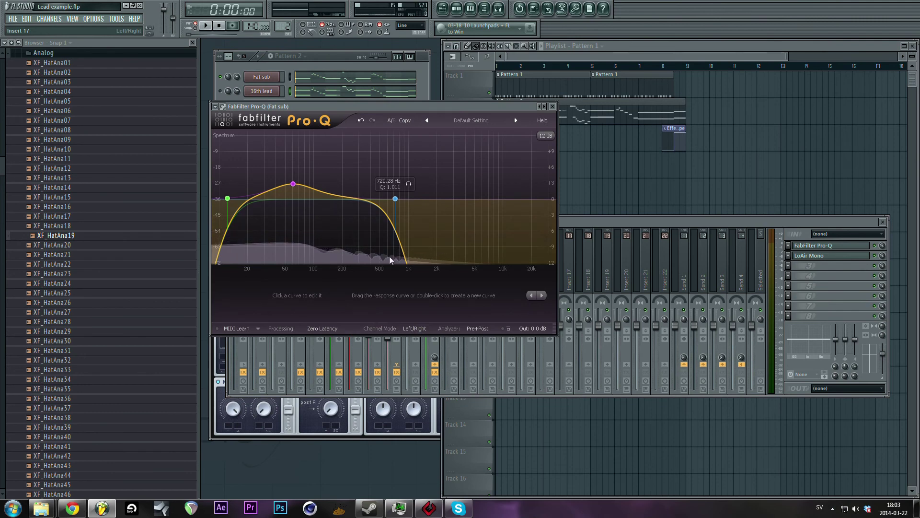
{"action": "left_click", "coordinate": [338, 60]}
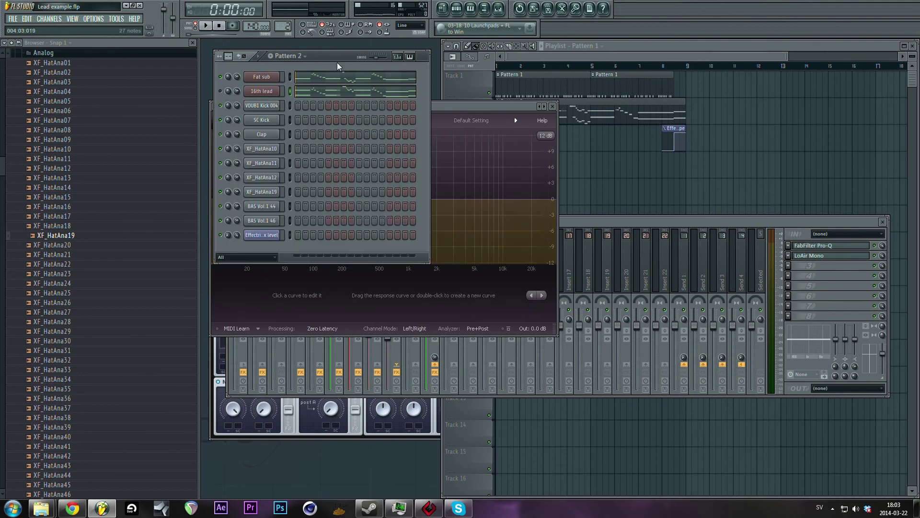
{"action": "key", "text": "space"}
{"action": "left_click", "coordinate": [434, 106]}
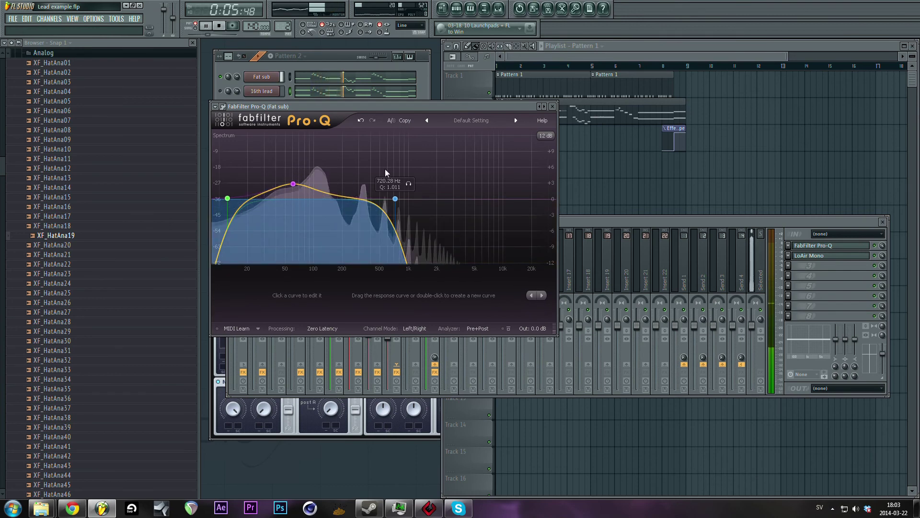
{"action": "left_click", "coordinate": [347, 59]}
{"action": "key", "text": "space"}
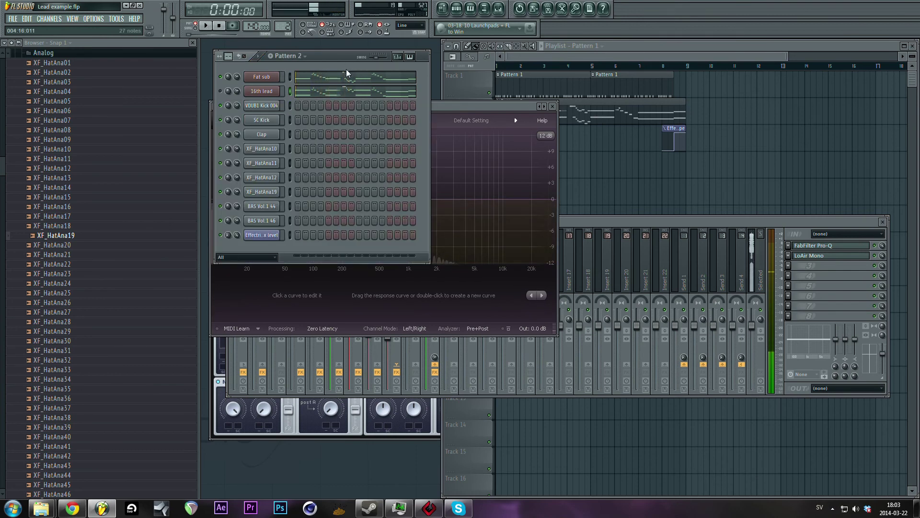
- Review the Fat sub's Massive patch, close it, and close the Fat sub's Pro-Q after a last look
{"action": "left_click", "coordinate": [276, 78]}
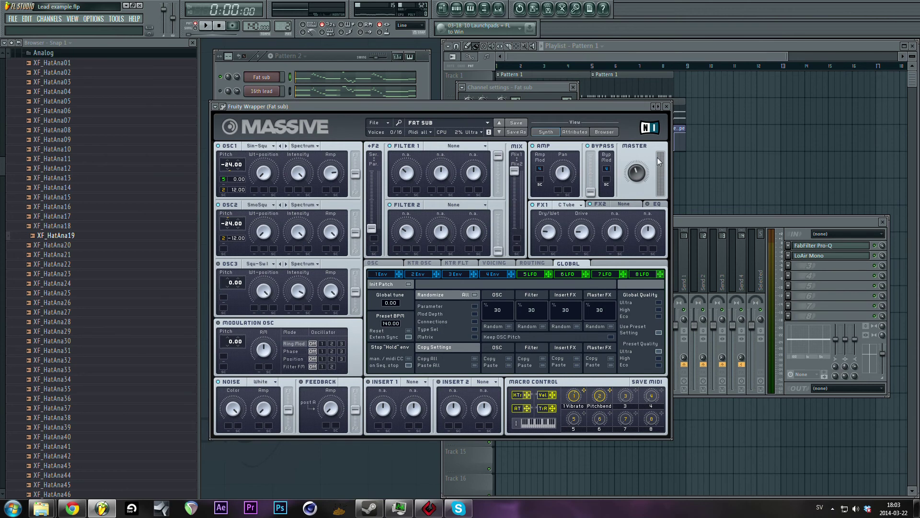
{"action": "left_click", "coordinate": [667, 107]}
{"action": "left_click", "coordinate": [573, 87]}
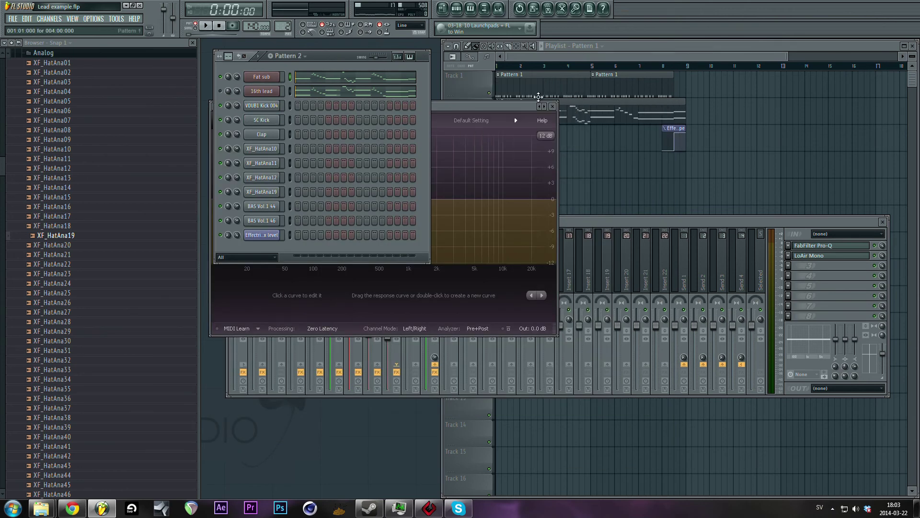
{"action": "left_click", "coordinate": [478, 108]}
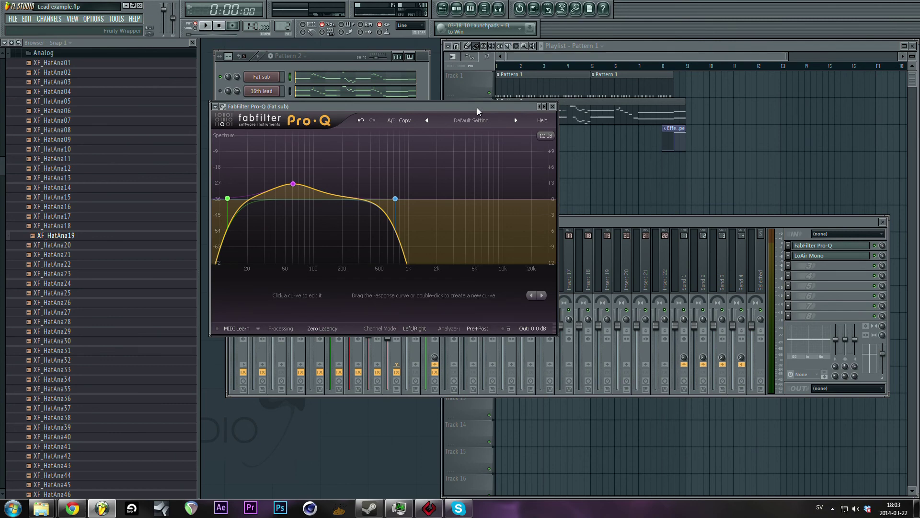
{"action": "left_click", "coordinate": [552, 105]}
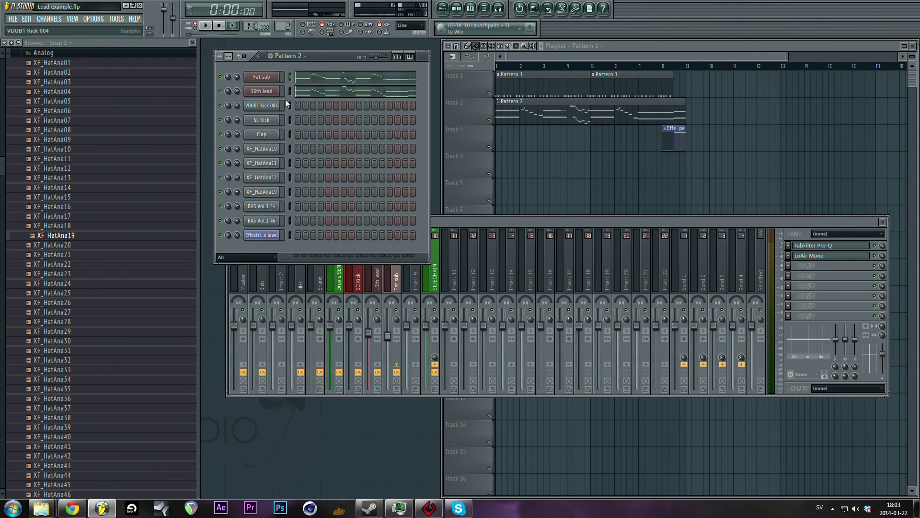
- Play the full playlist arrangement with the drums, check the mixer levels during playback, and stop playback
{"action": "left_click", "coordinate": [629, 46]}
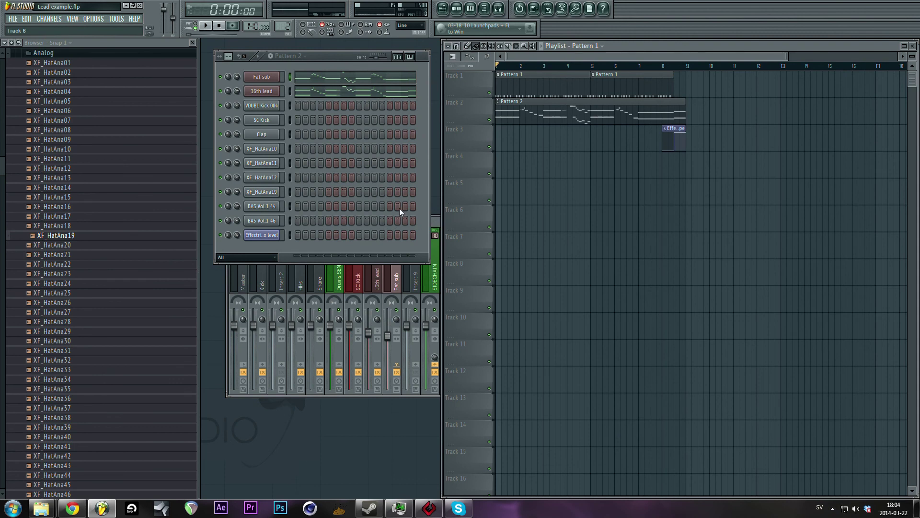
{"action": "key", "text": "space"}
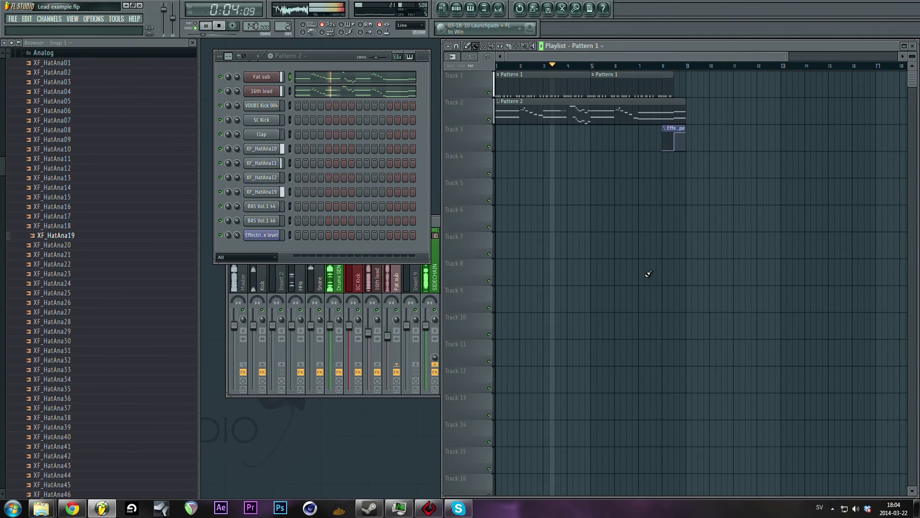
{"action": "left_click", "coordinate": [439, 219]}
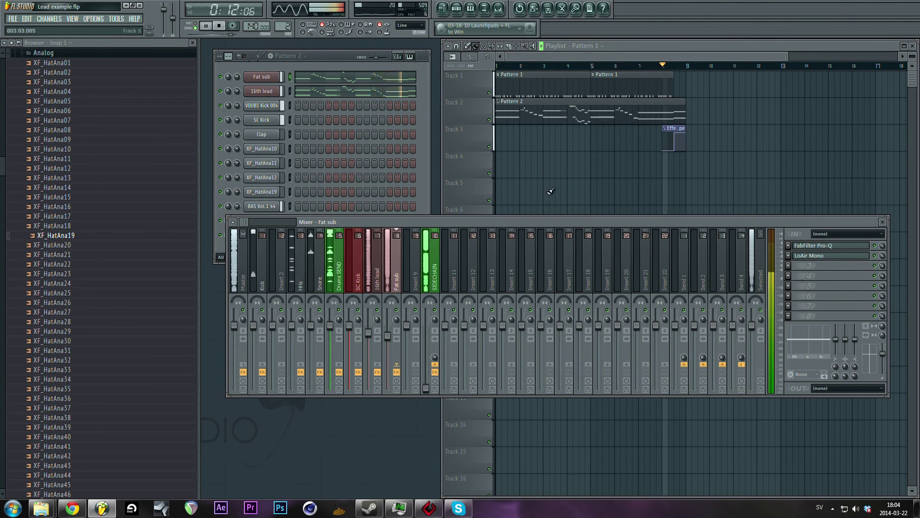
{"action": "left_click", "coordinate": [640, 45]}
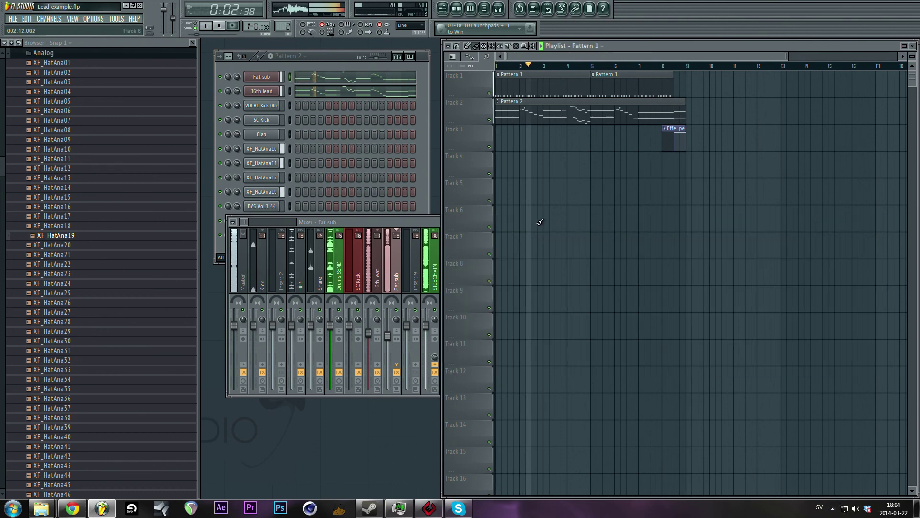
{"action": "key", "text": "space"}
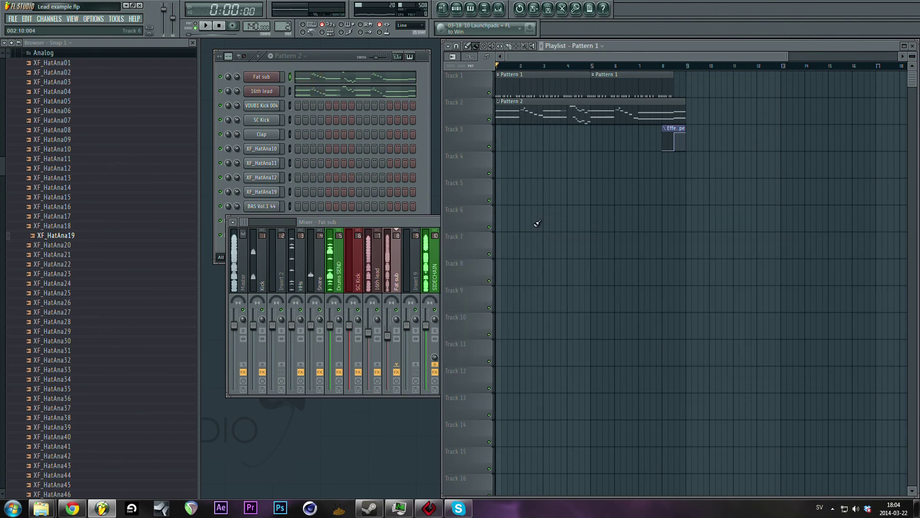